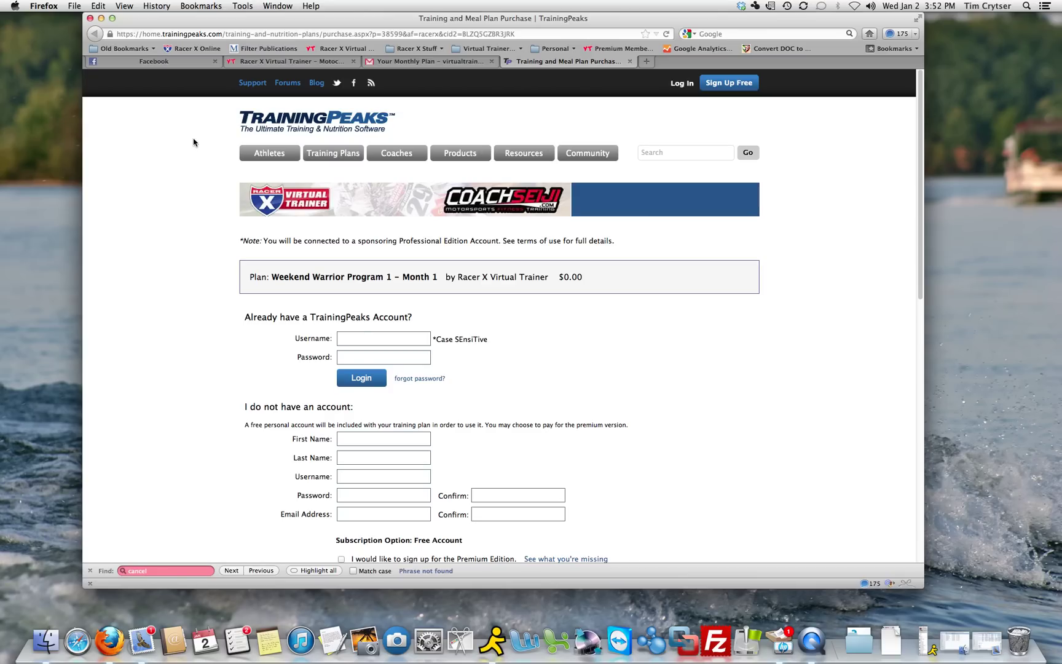
Check the monthly plan e-mail in Gmail, then return to the purchase form's account fields
left_click(403, 61)
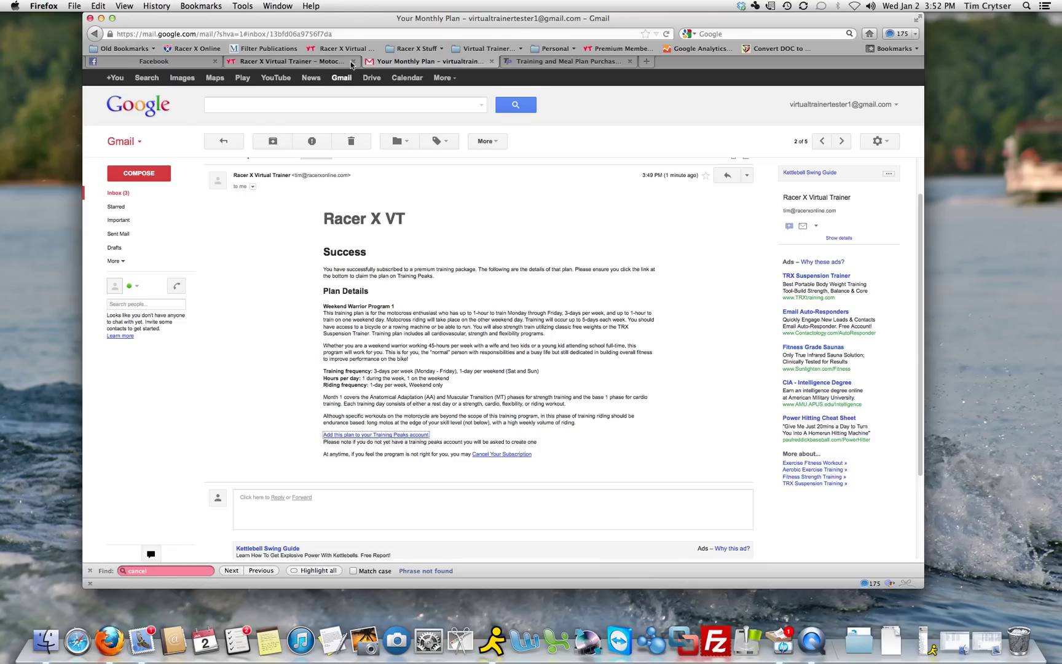
left_click(544, 62)
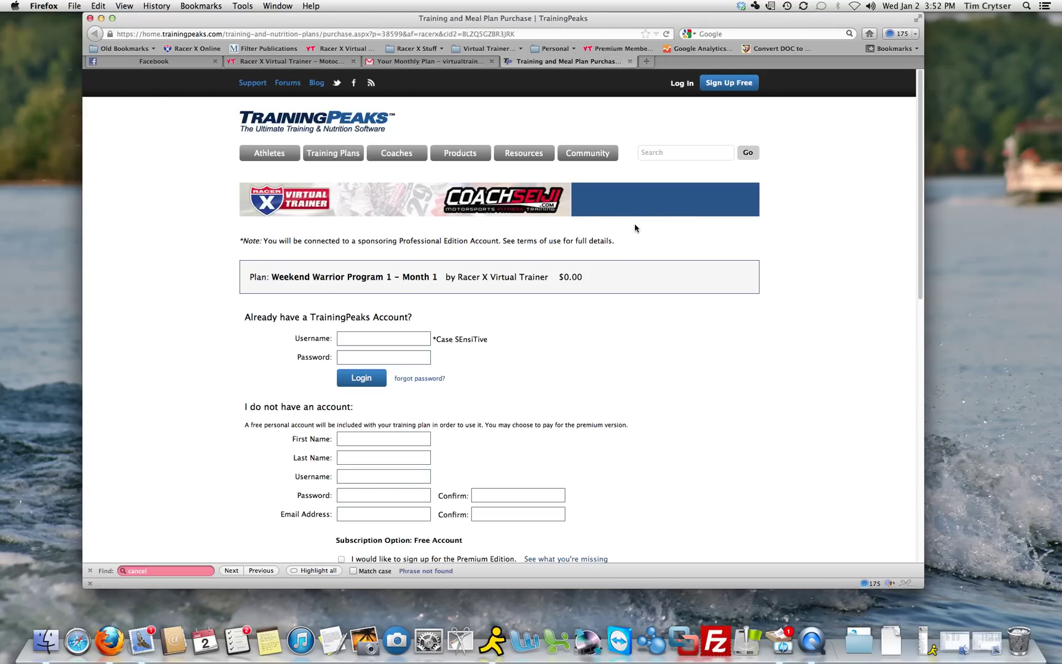
scroll(498, 359, "down", 2)
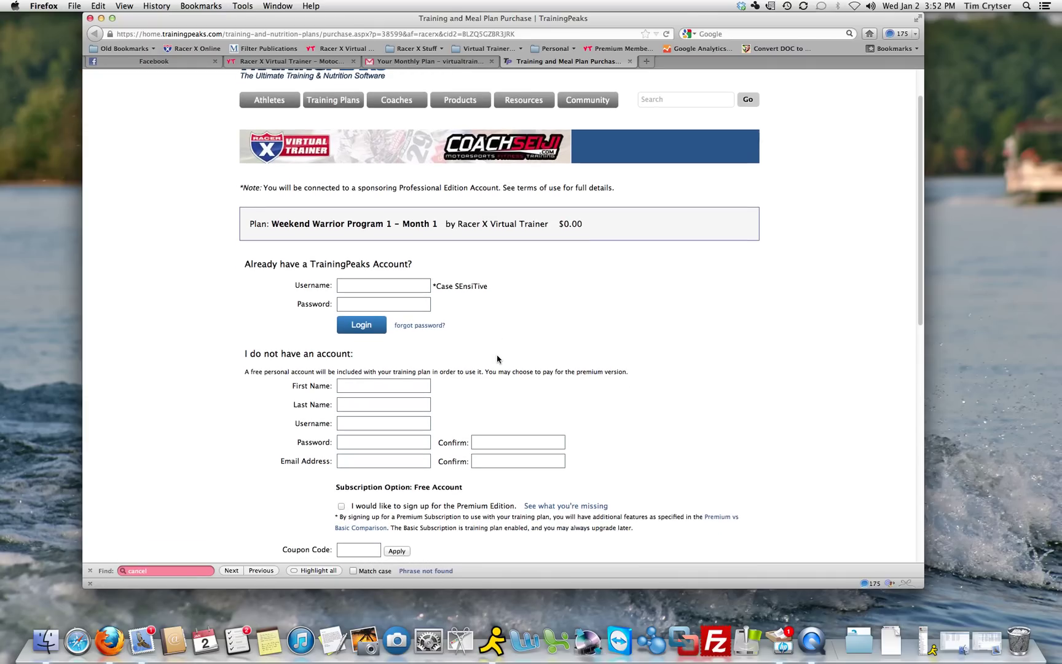
scroll(498, 358, "down", 1)
Enter the first name and last name in the new-account form
left_click(364, 351)
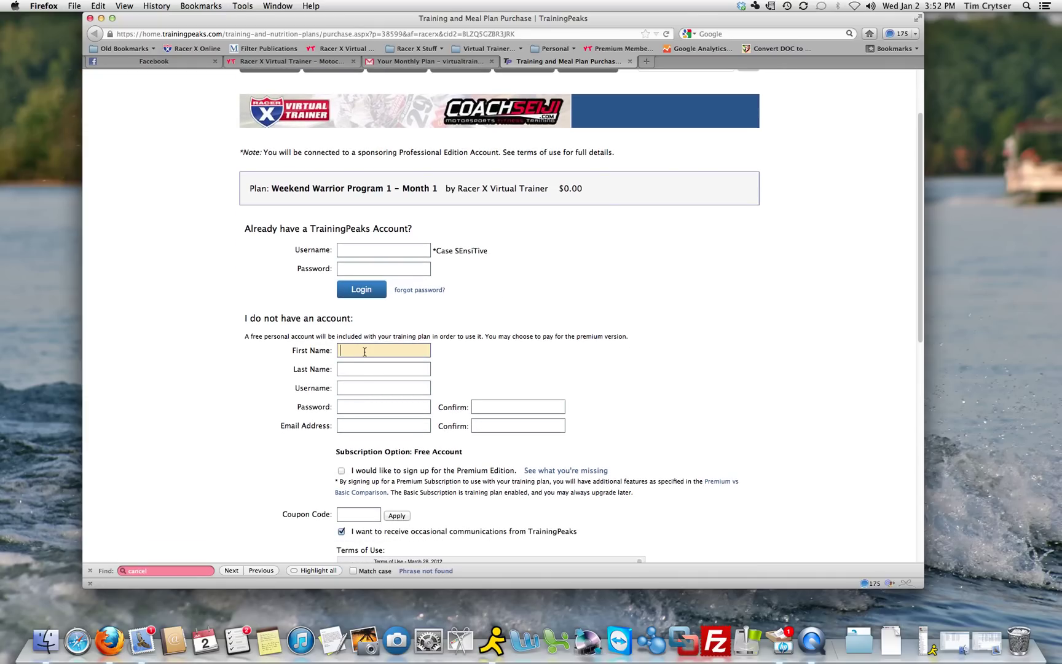
type("Tim")
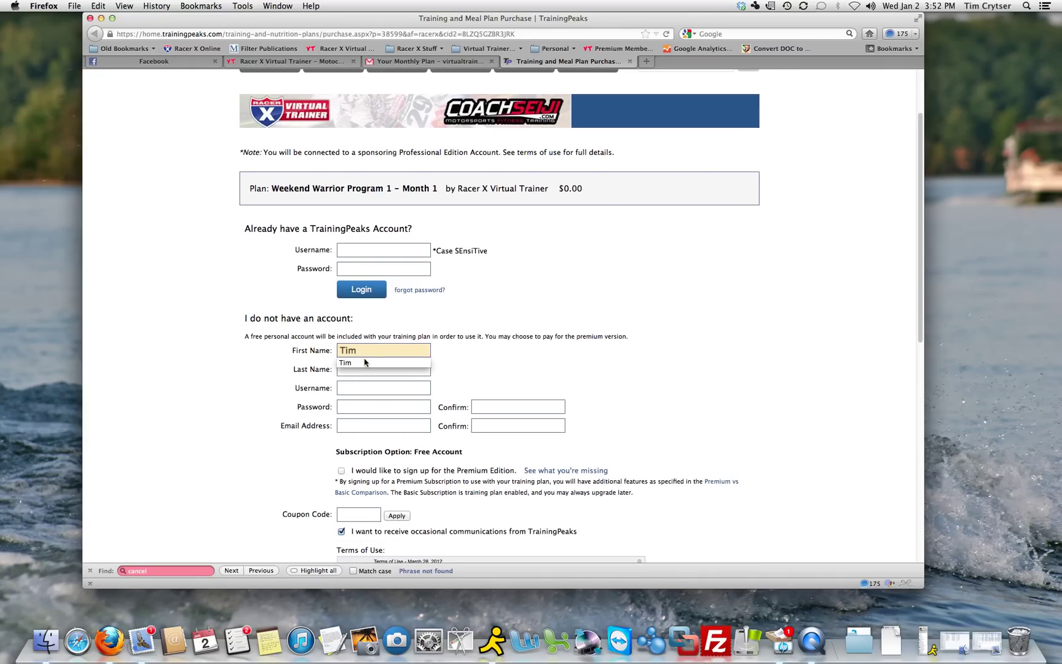
left_click(351, 369)
type("Tester100")
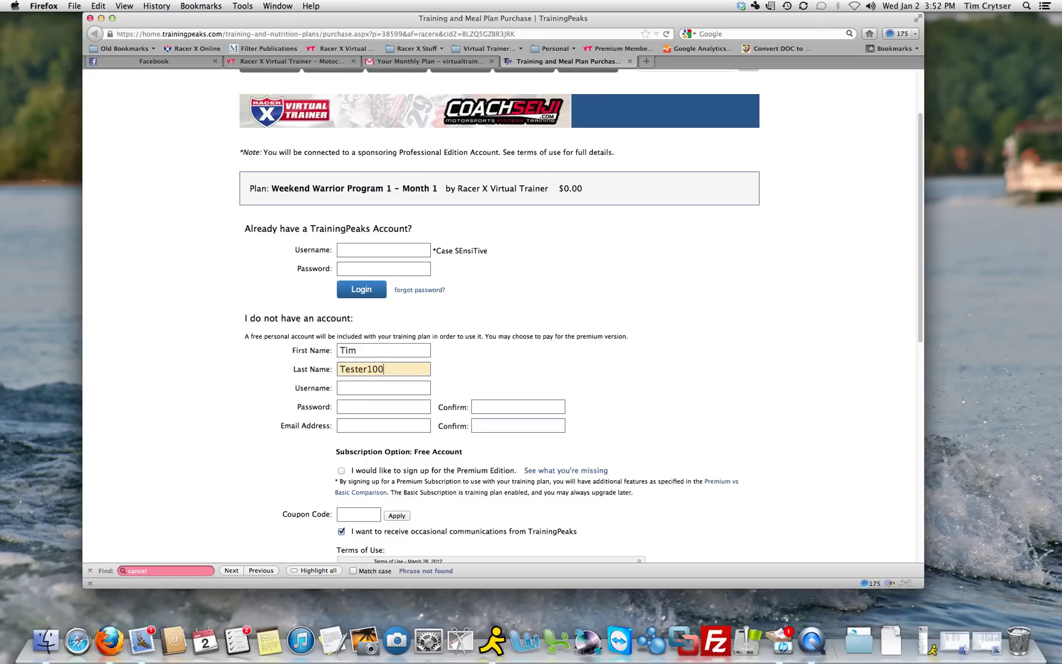
Choose a username and enter the password plus its confirmation
left_click(364, 386)
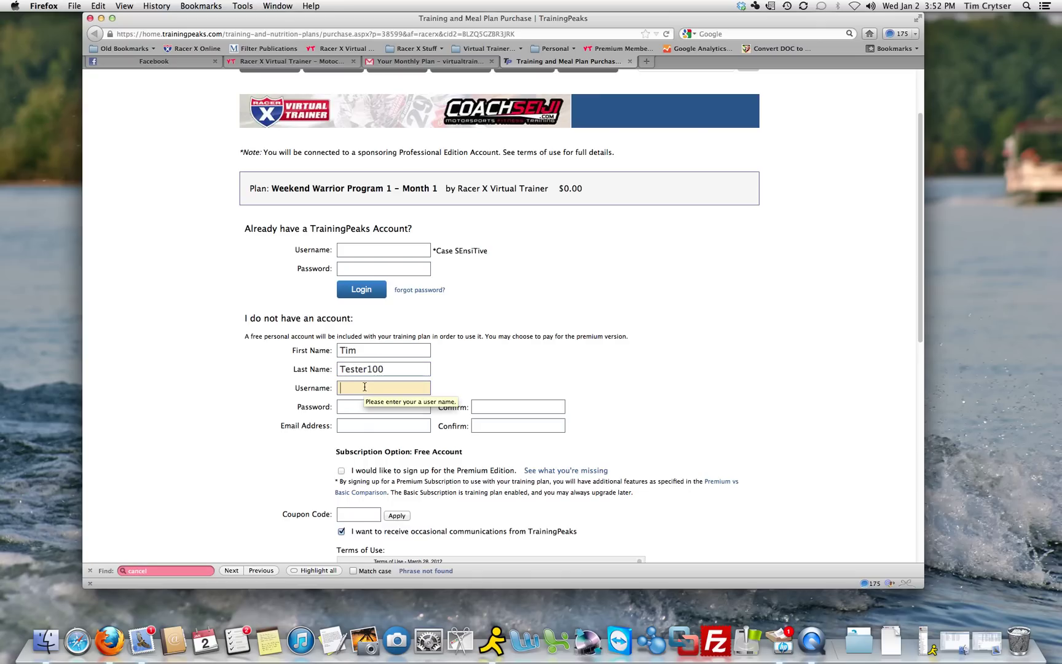
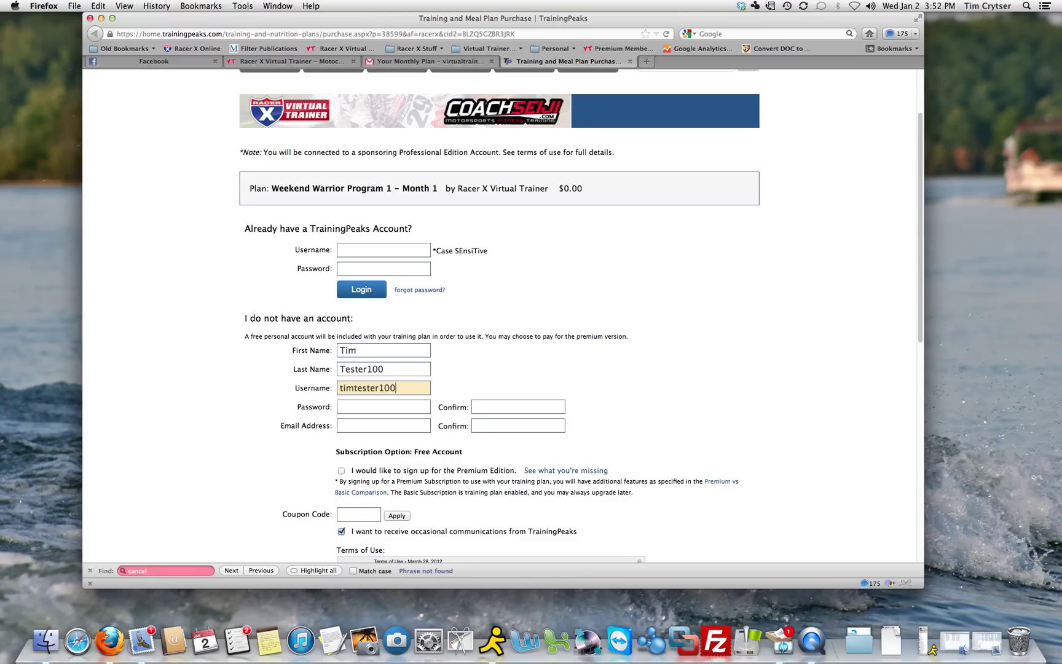
left_click(374, 406)
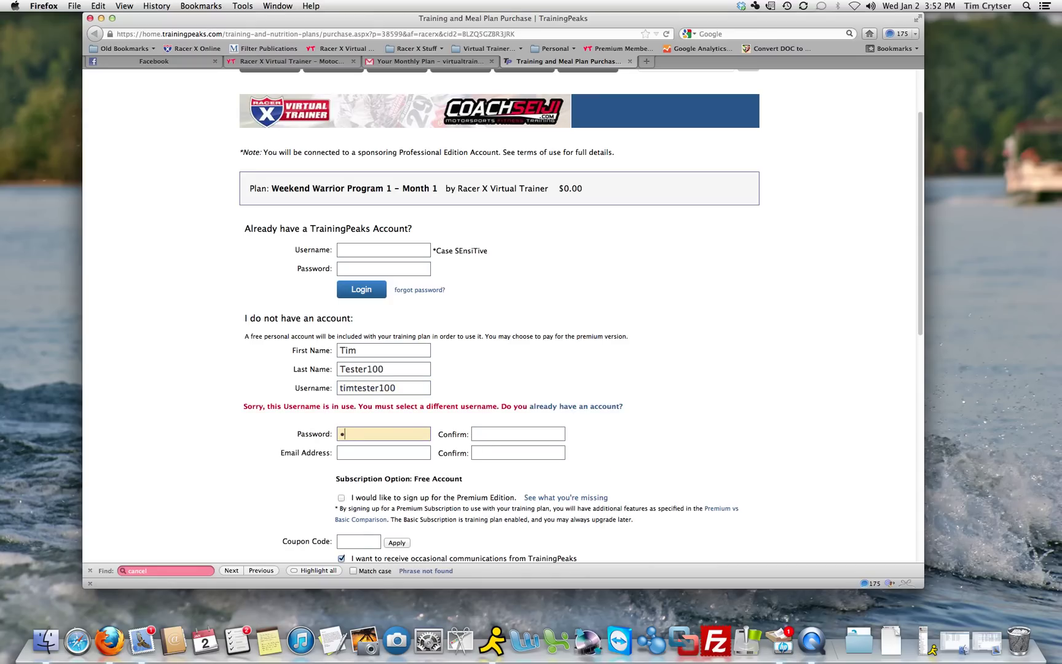
left_click(497, 434)
type("timt")
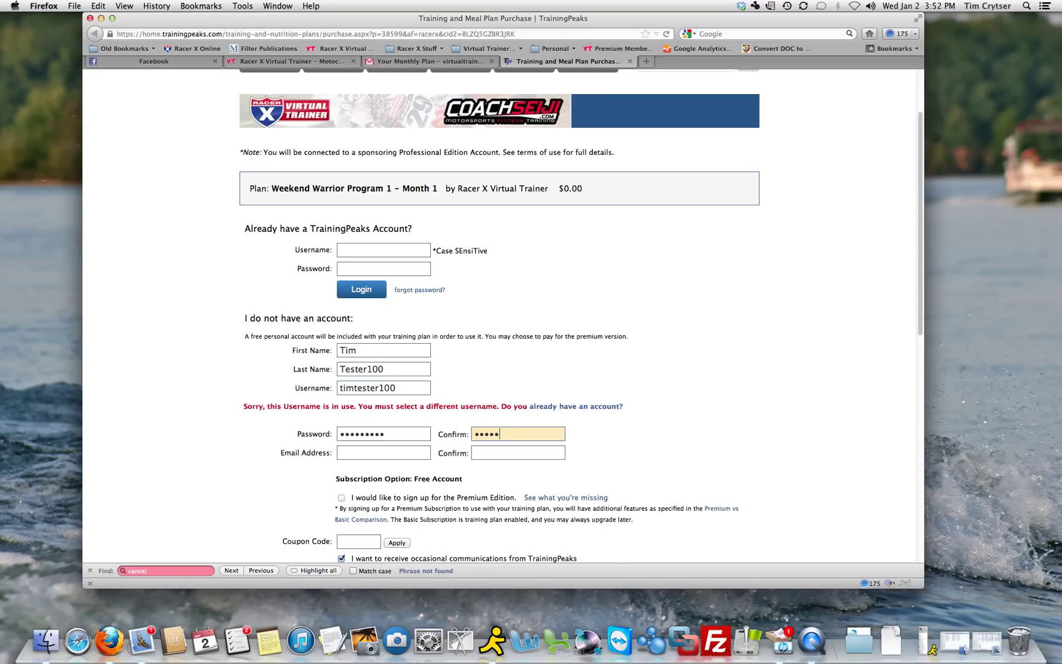
Change the already-taken username to an unused one so it is rechecked
left_click(405, 388)
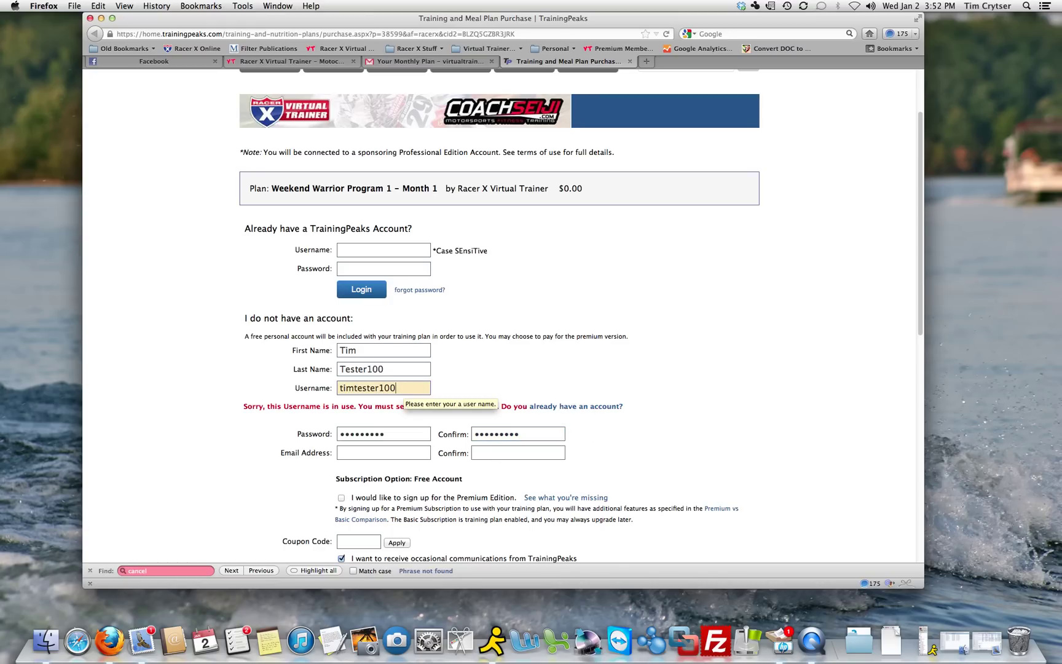
type("11")
left_click(449, 389)
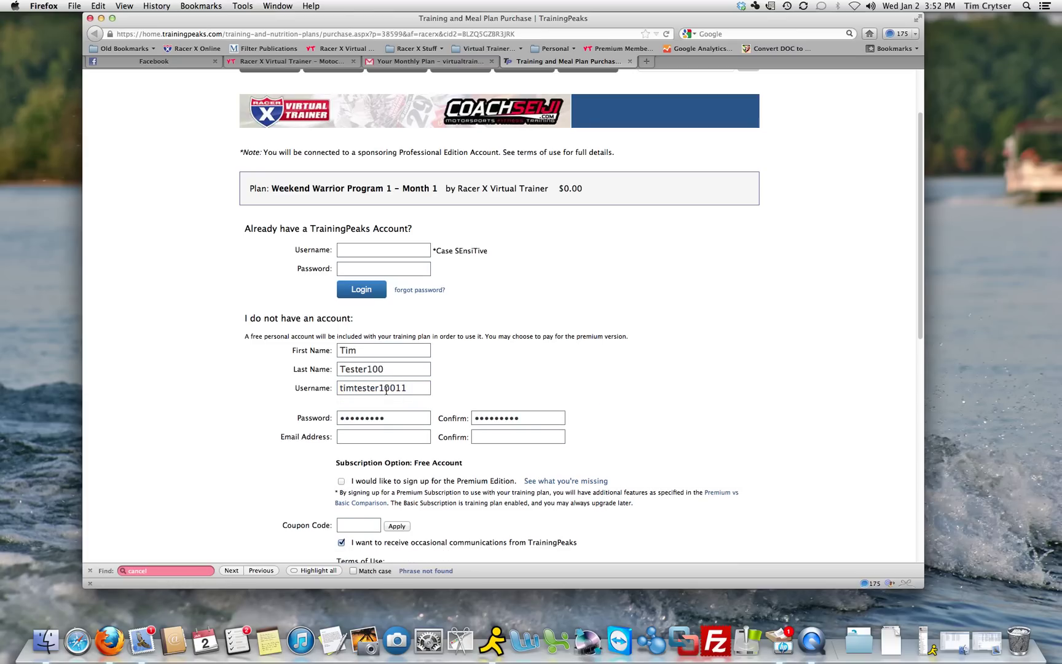
Fill in the e-mail address from Firefox's saved suggestions
left_click(360, 437)
left_click(358, 437)
key("Down")
key("Down")
key("Return")
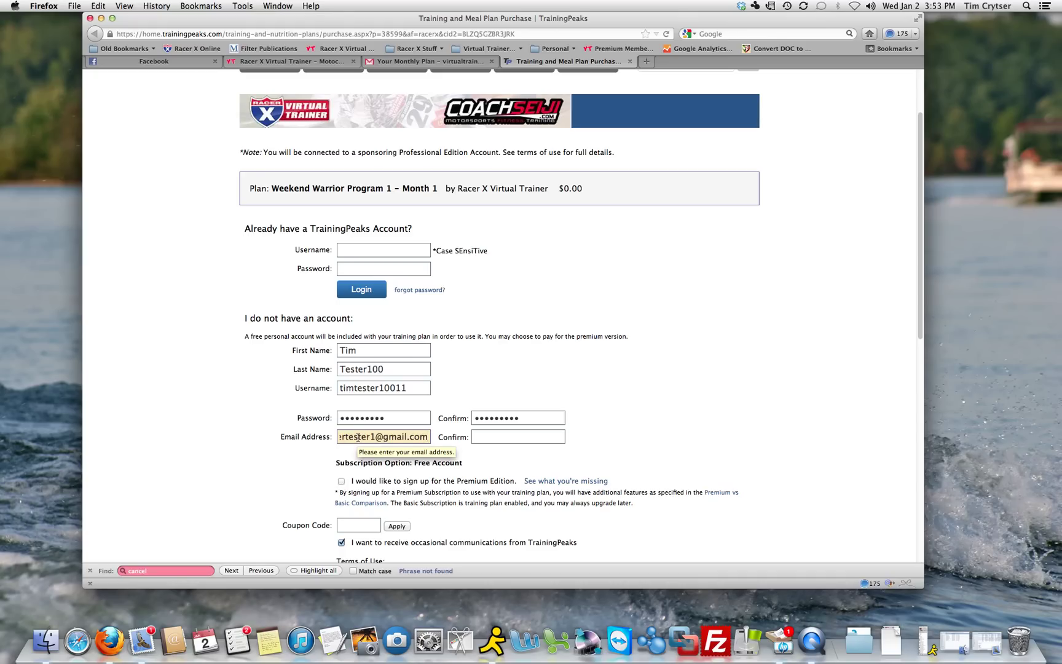
Copy the account's e-mail address from the Gmail message
left_click(434, 61)
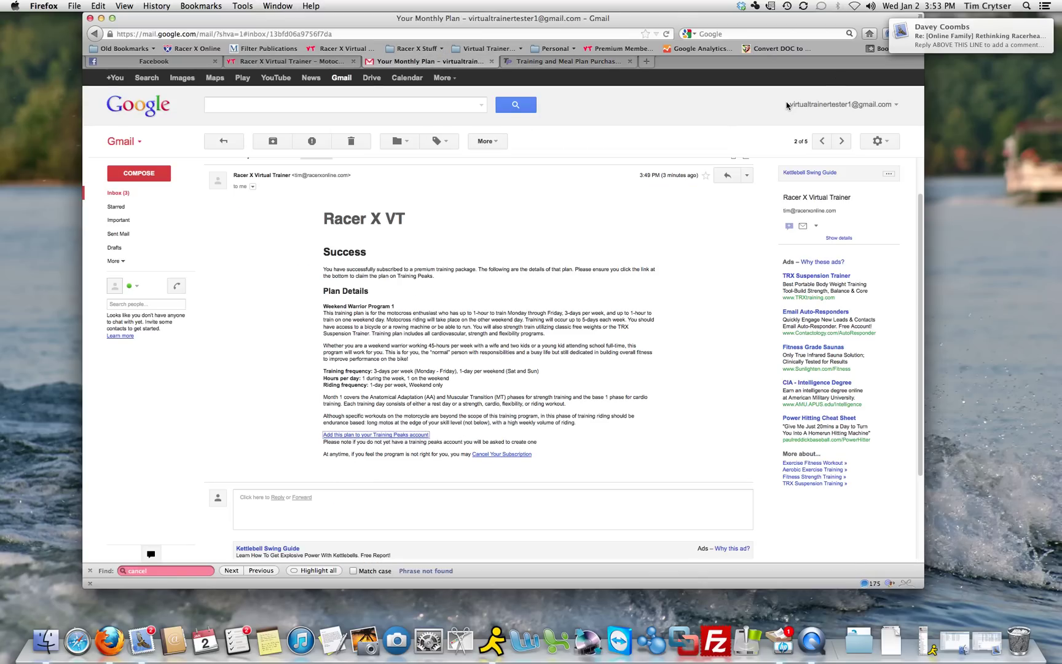
left_click_drag(787, 106, 890, 109)
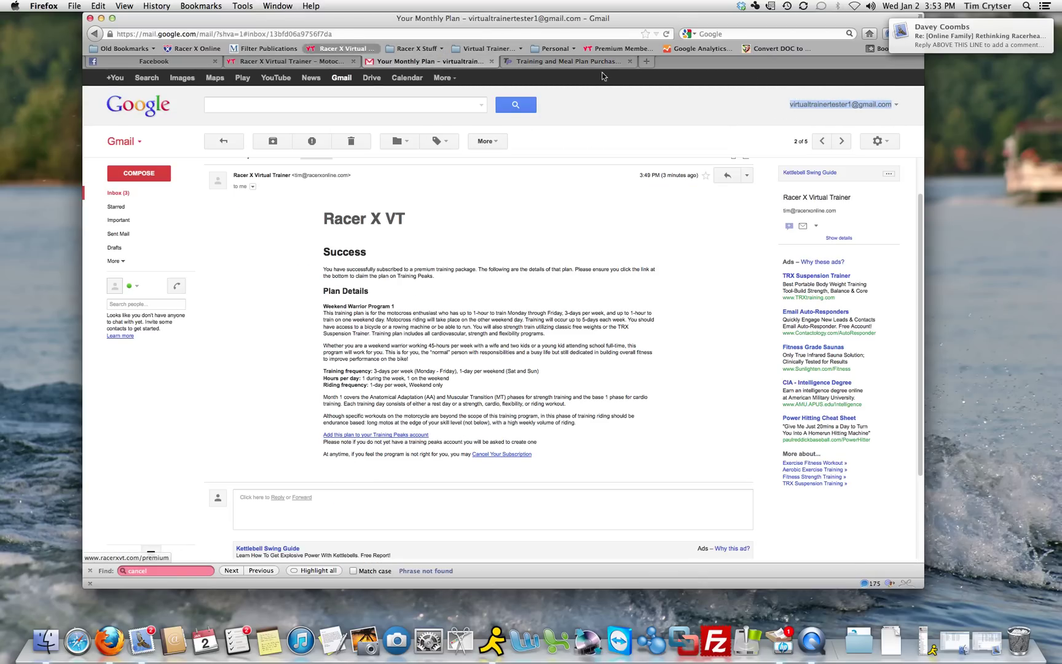
left_click(581, 61)
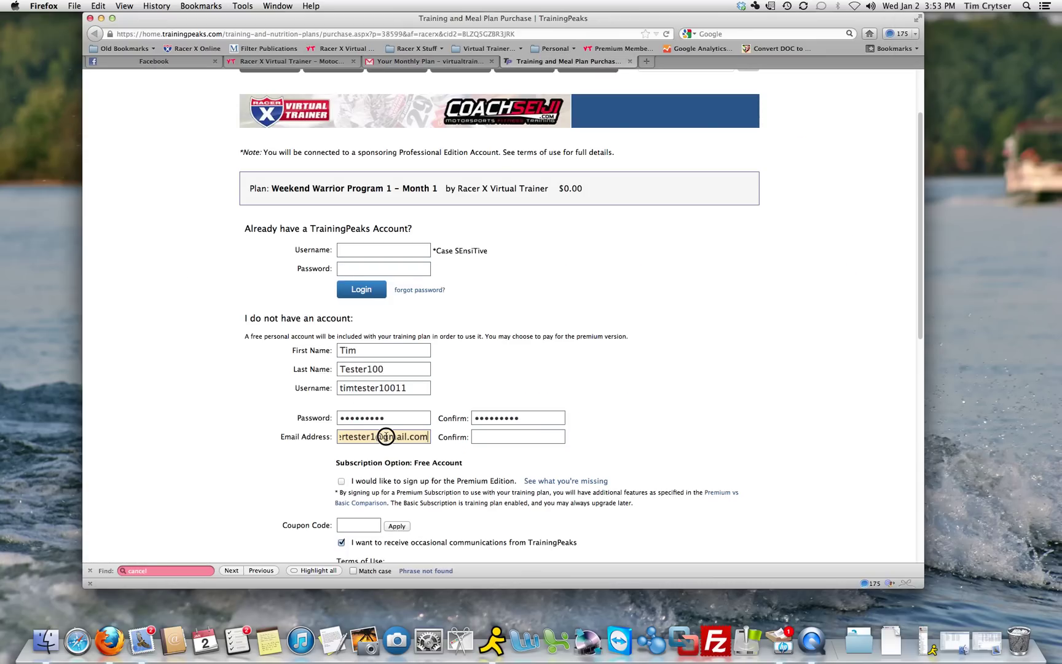
Paste the same e-mail address into the Confirm e-mail field
double_click(386, 436)
key("Right")
left_click(502, 435)
key("super+v")
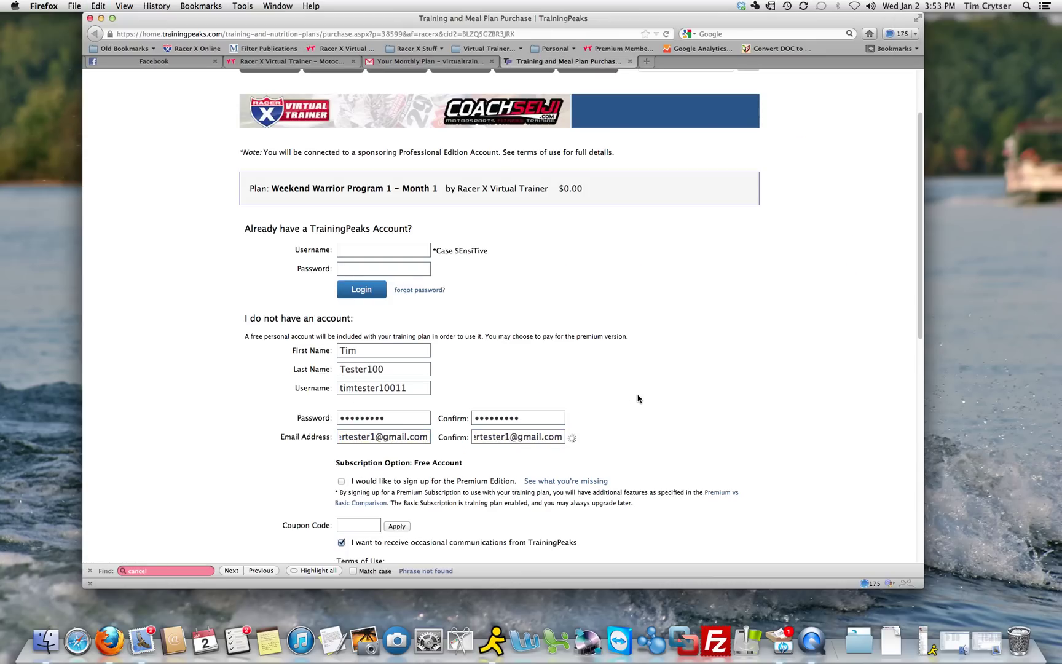
Accept all terms and conditions and submit the Weekend Warrior signup
scroll(637, 398, "down", 5)
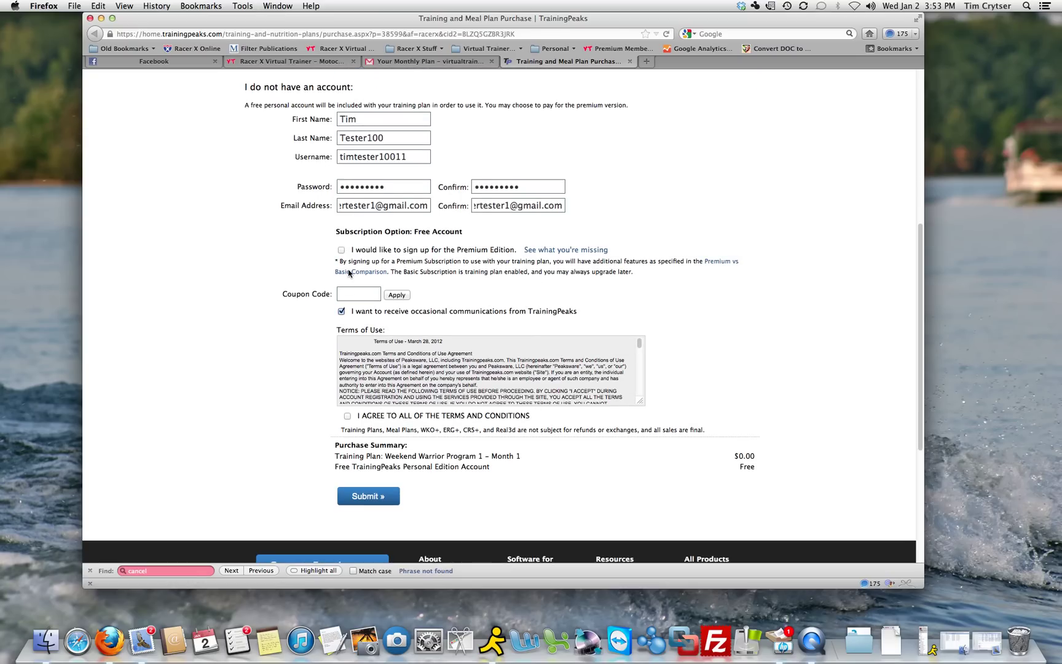
left_click(347, 415)
left_click(373, 493)
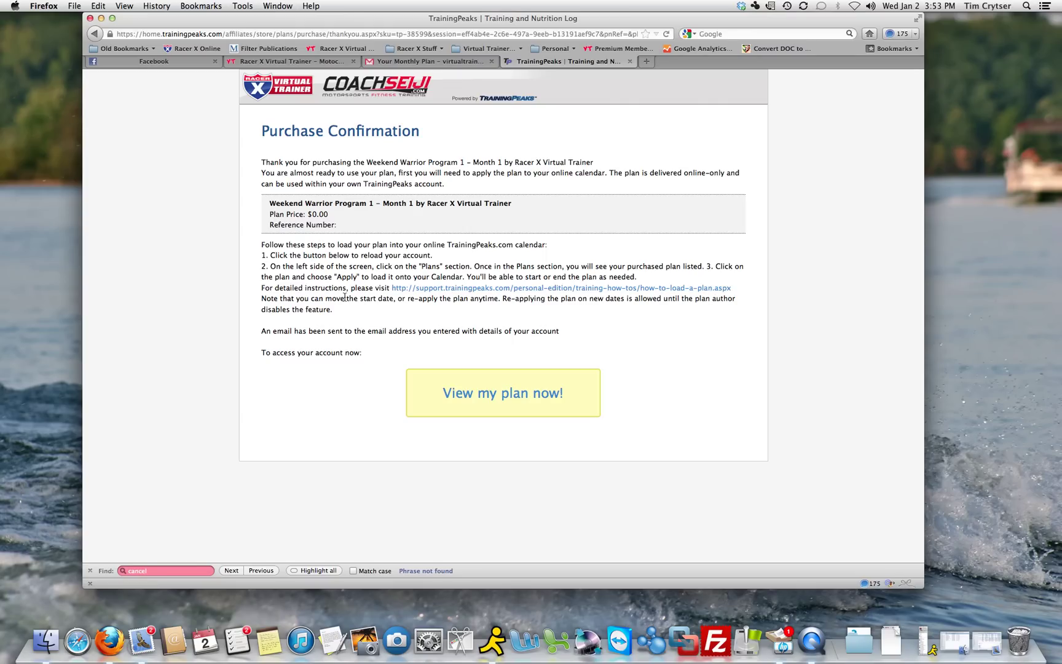
Use View my plan now! on the Purchase Confirmation page to open the new account
left_click(497, 397)
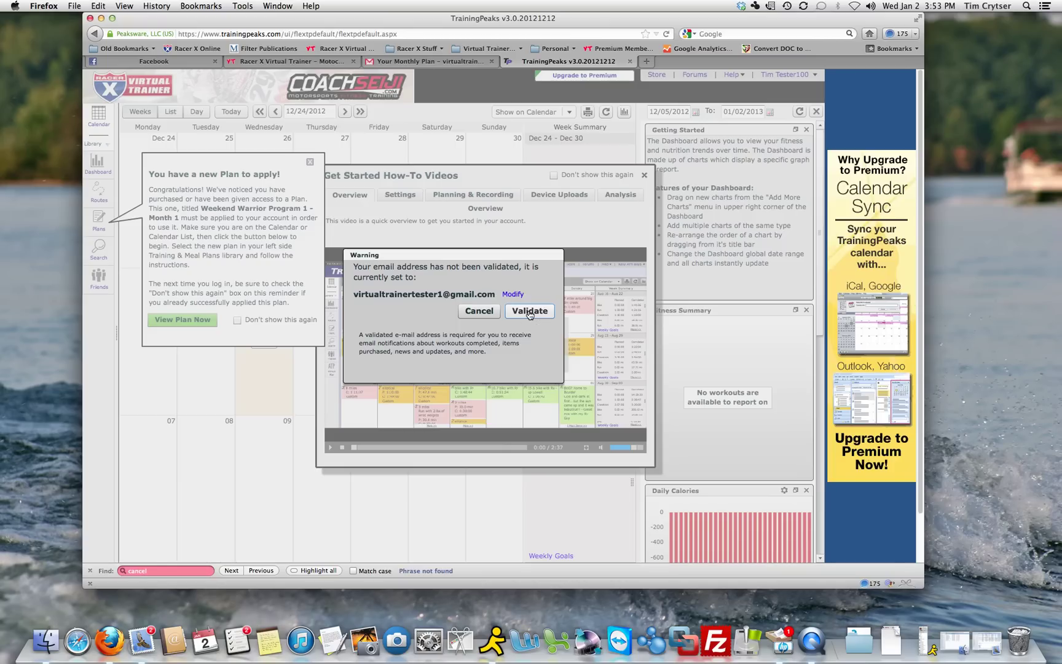
Send the e-mail validation message, dismiss its thank-you note, and bring the how-to videos forward
left_click(529, 312)
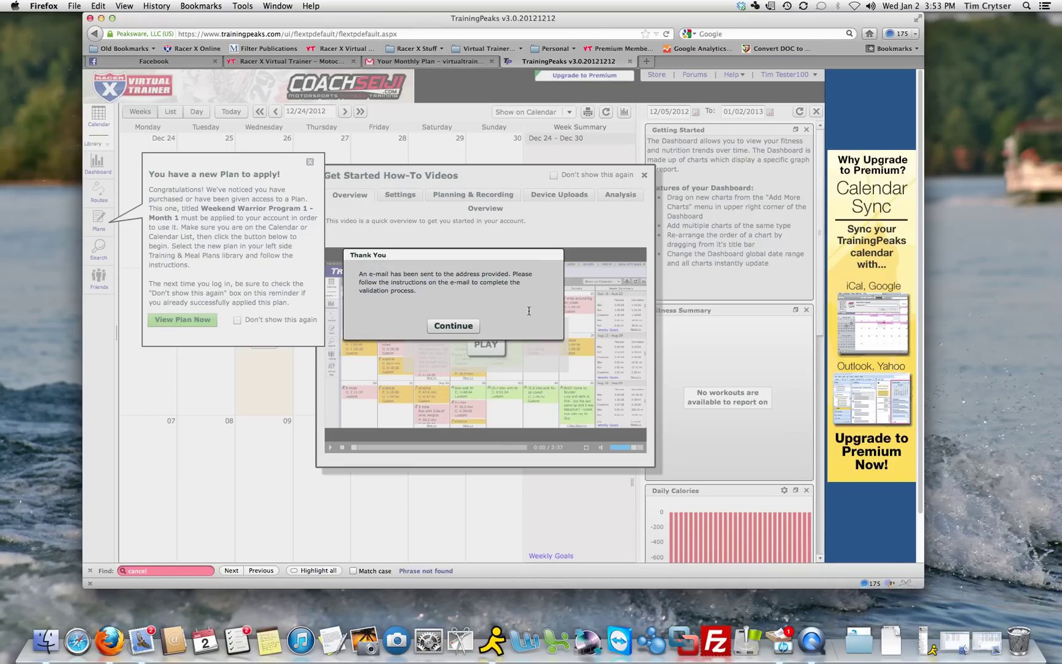
left_click(458, 330)
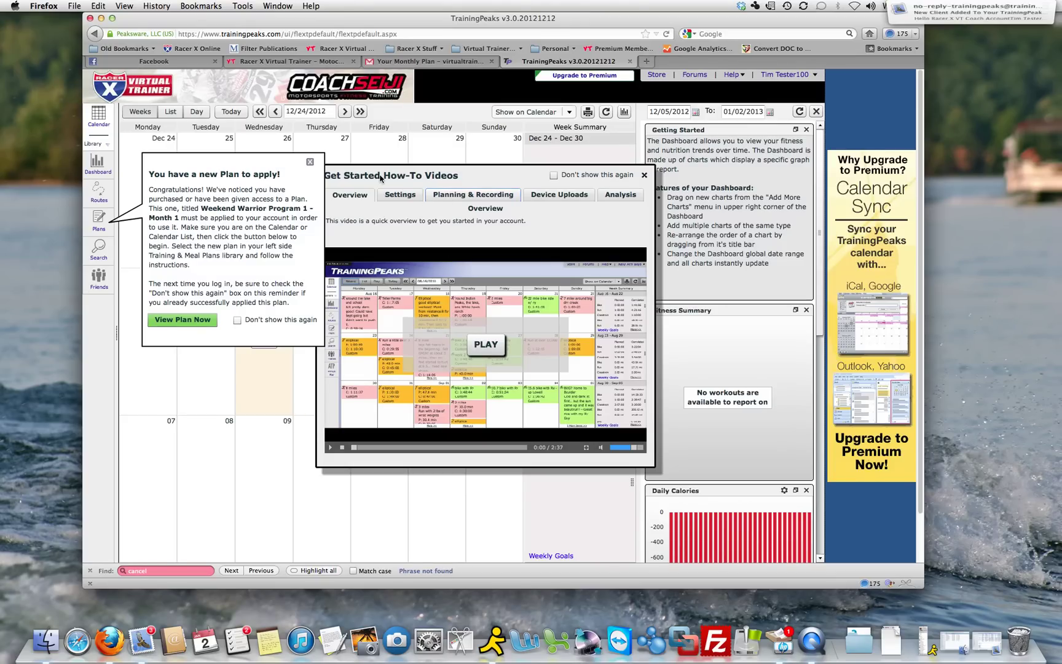
left_click(431, 179)
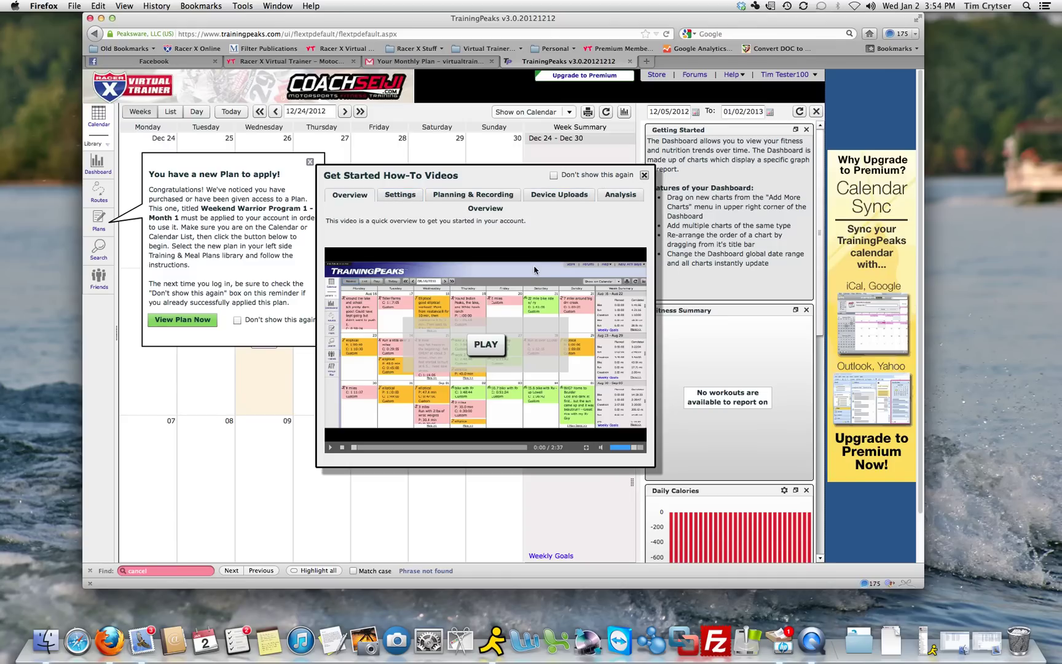
Close the how-to videos and apply Weekend Warrior Program 1 - Month 1 from 12/31/2012
left_click(645, 176)
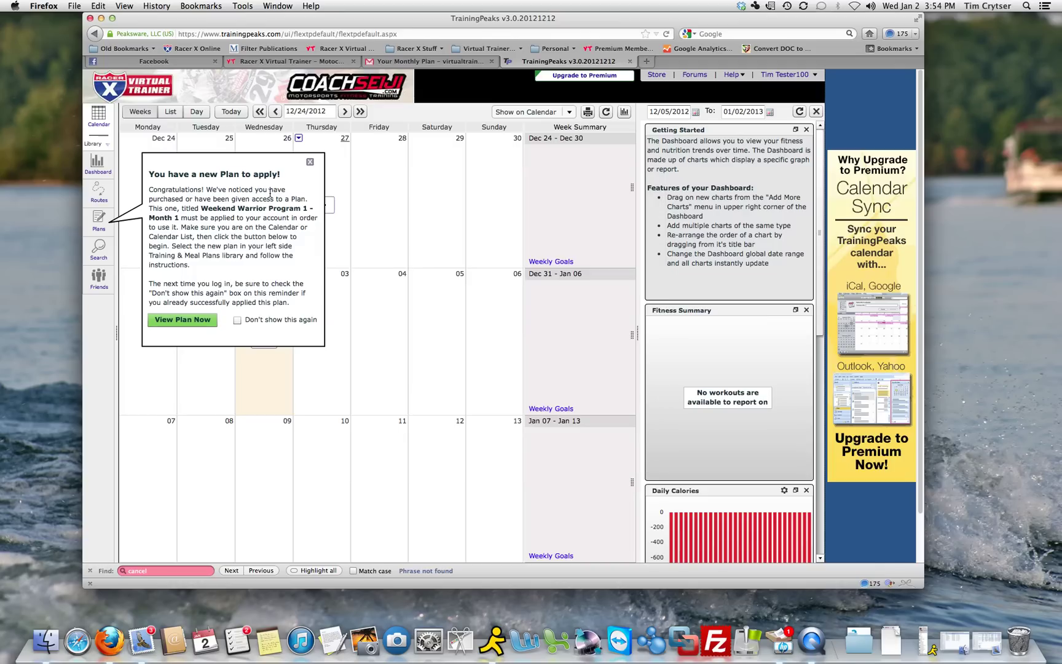
left_click(186, 325)
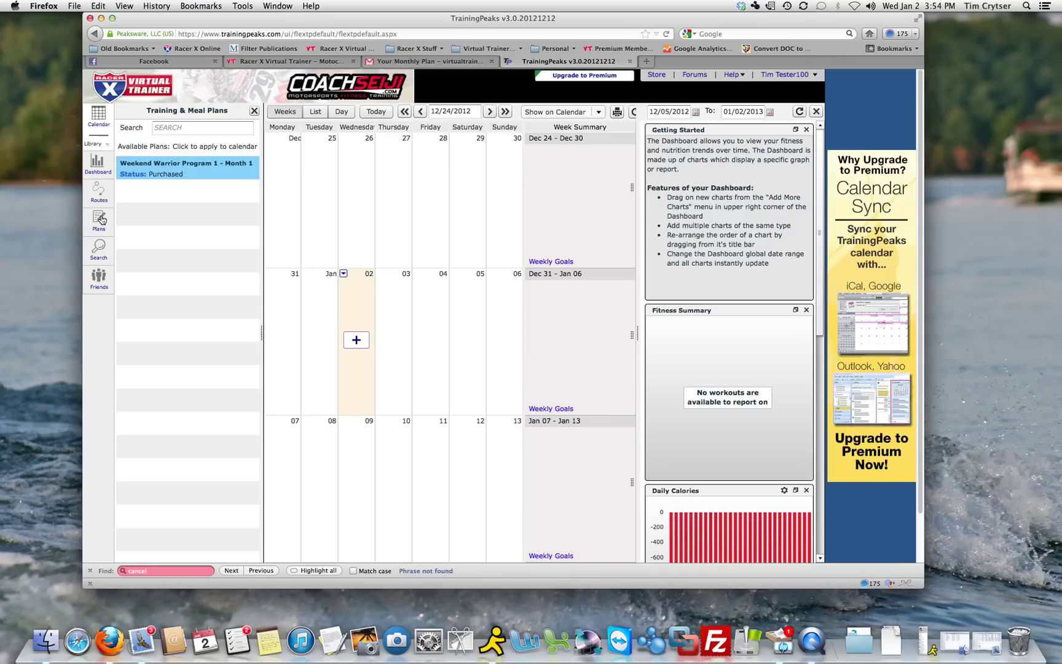
left_click(219, 168)
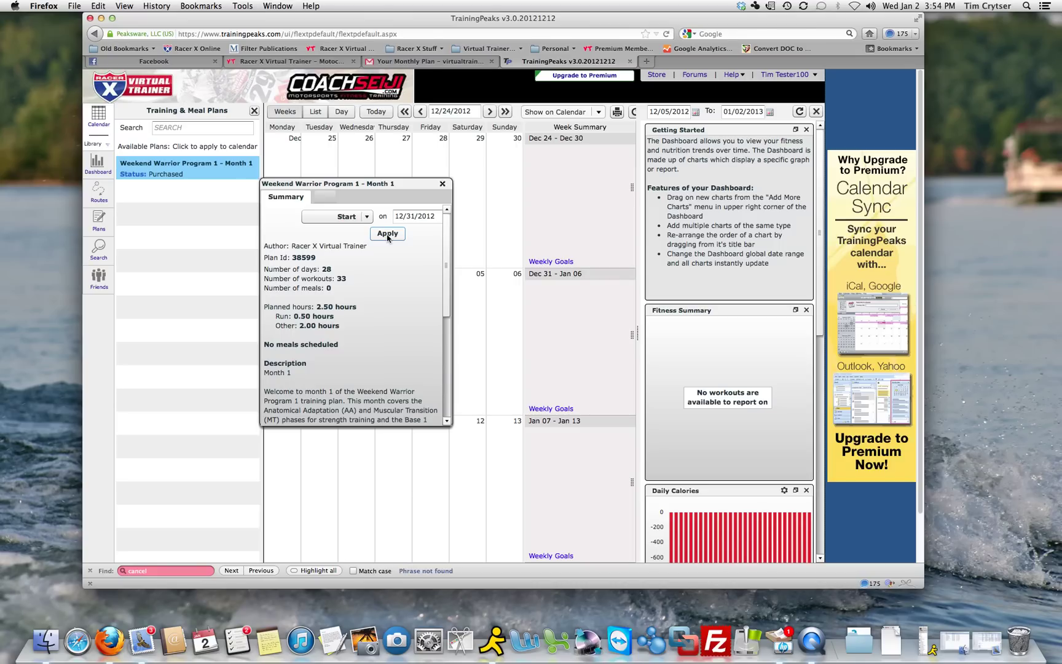
left_click(388, 236)
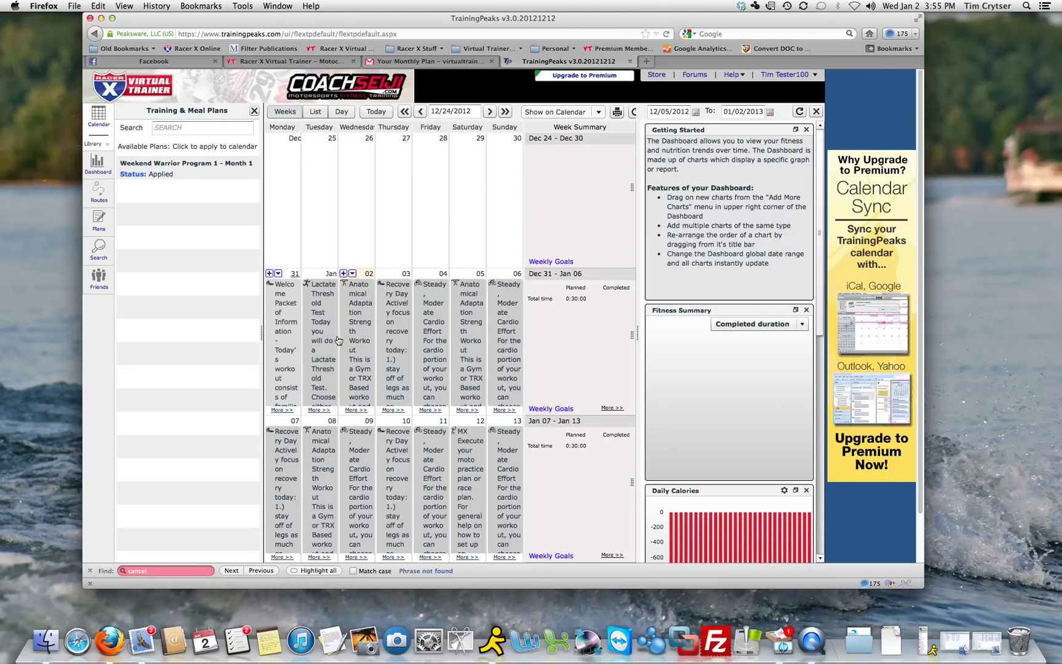
Advance the calendar one week, uncheck Meals, and set Weeks to 4 starting Dec 31
left_click(254, 111)
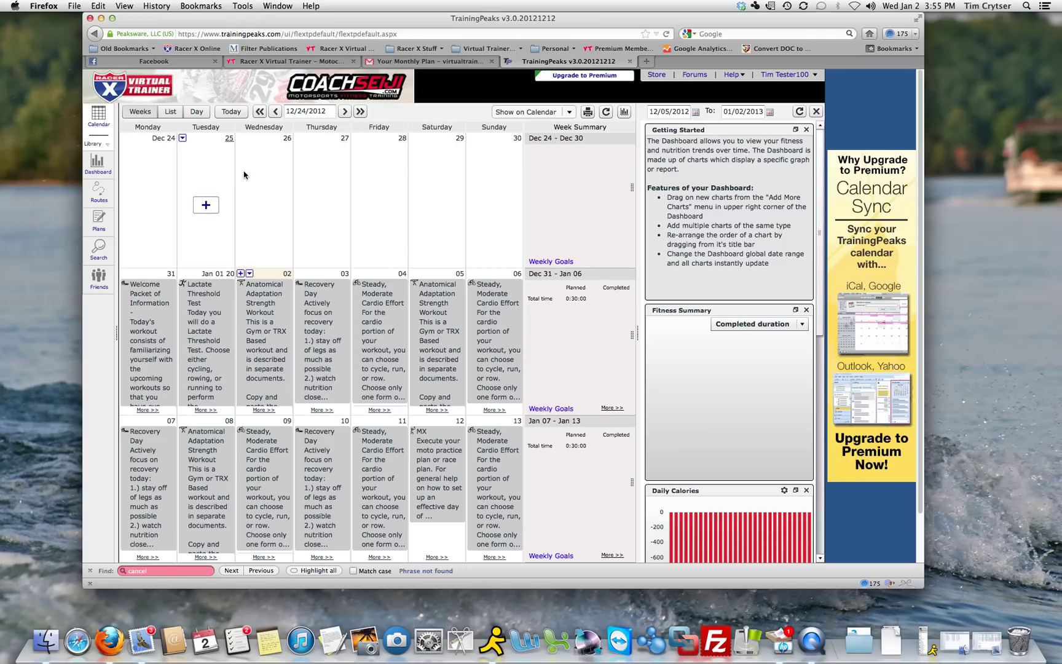
left_click(345, 111)
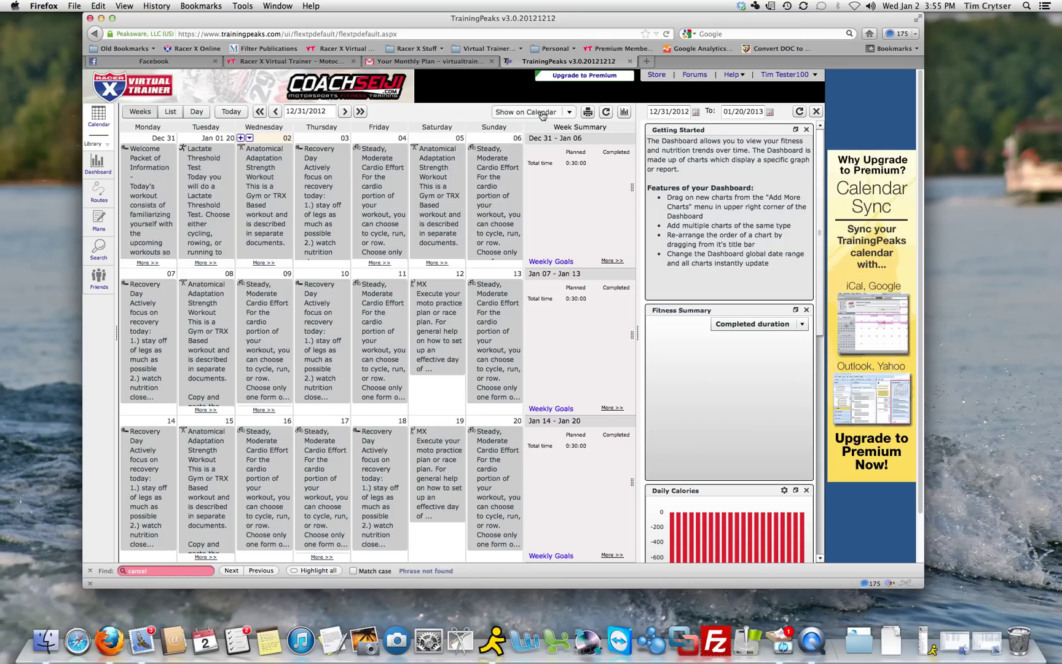
left_click(542, 113)
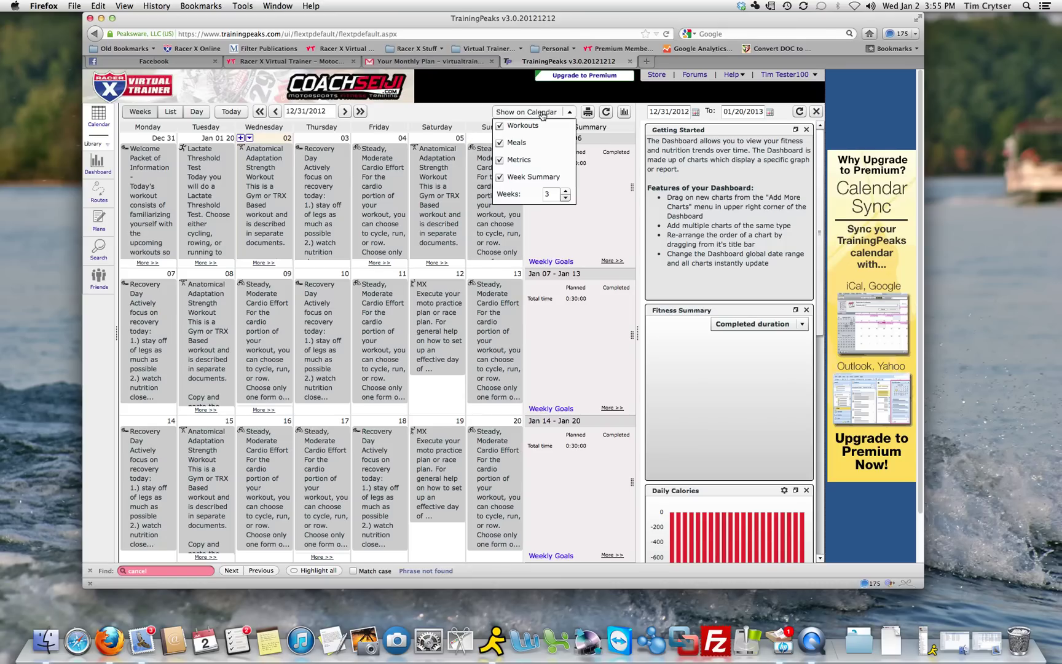
left_click(501, 144)
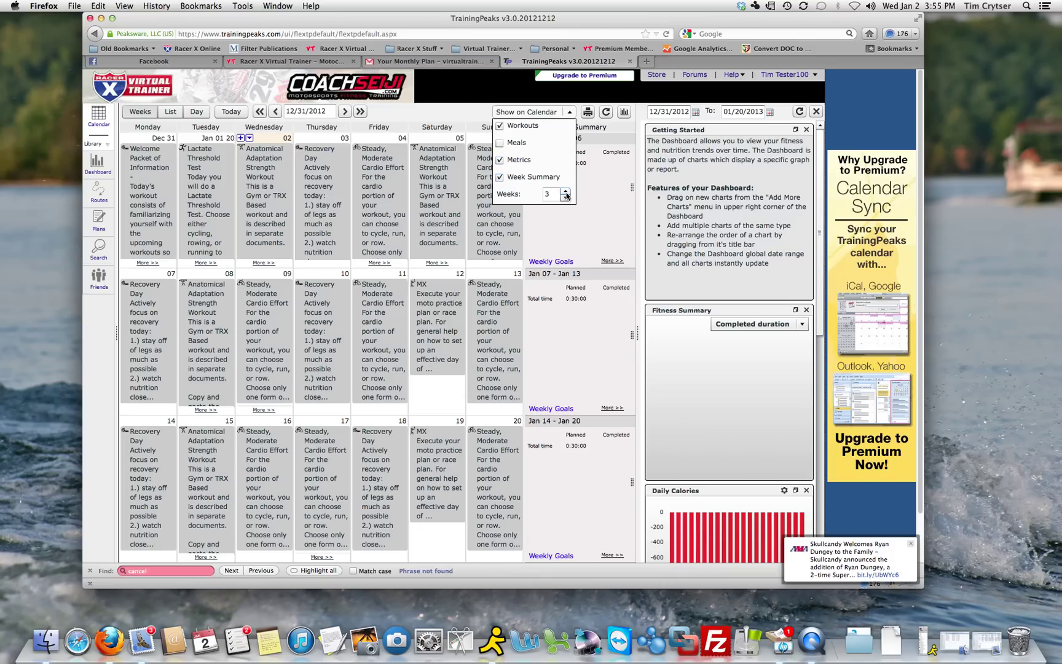
left_click(566, 196)
left_click(566, 194)
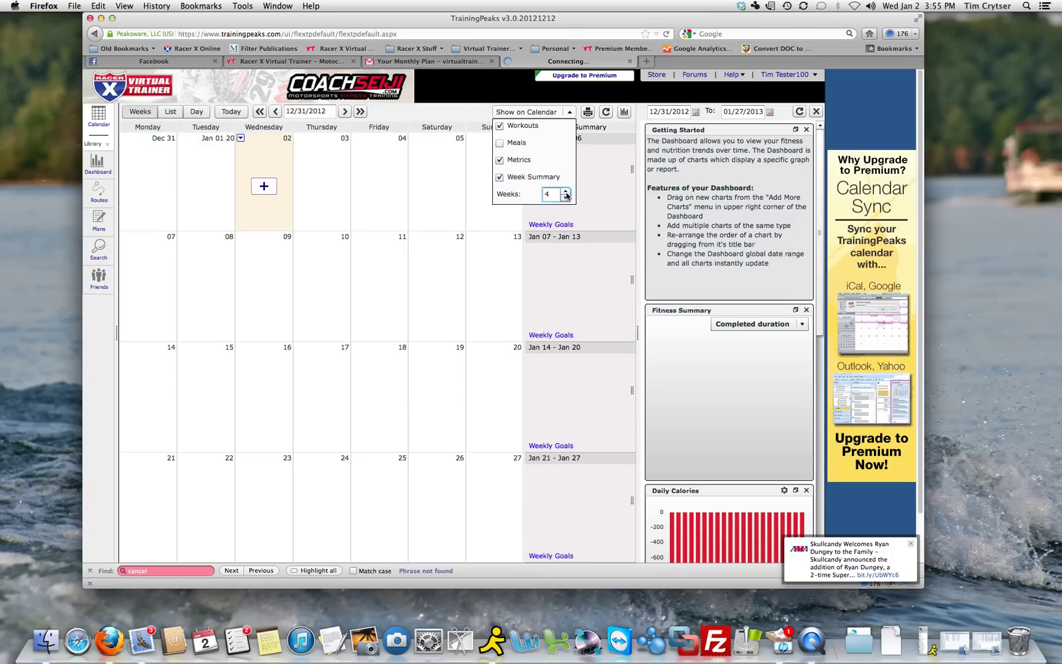
left_click(467, 114)
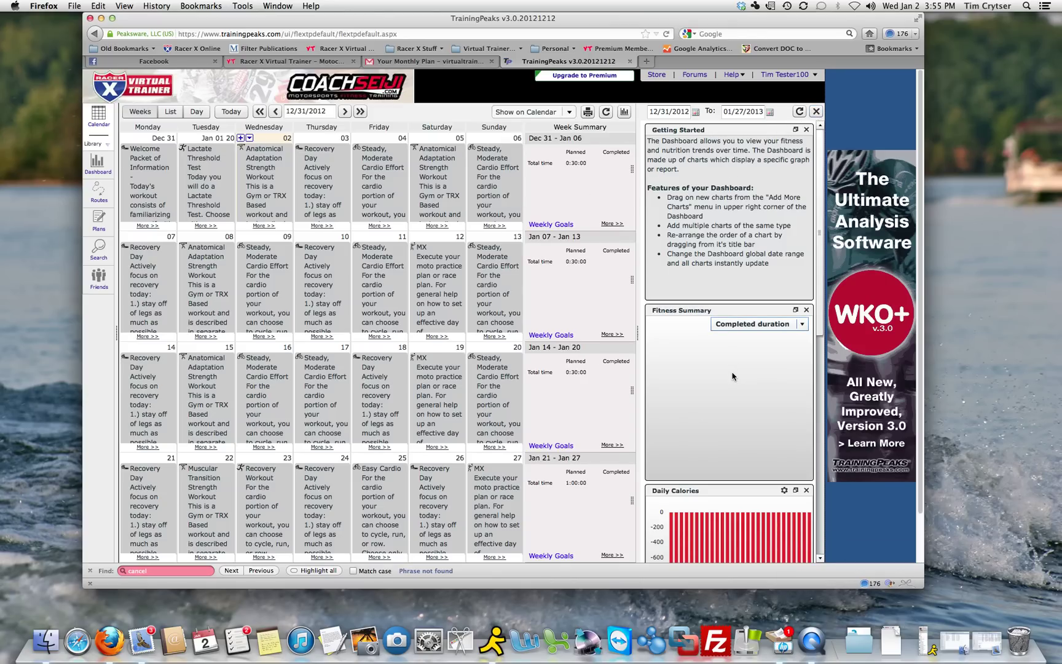
Close the dashboard panel for a full-width calendar and open the user-name menu
left_click(816, 112)
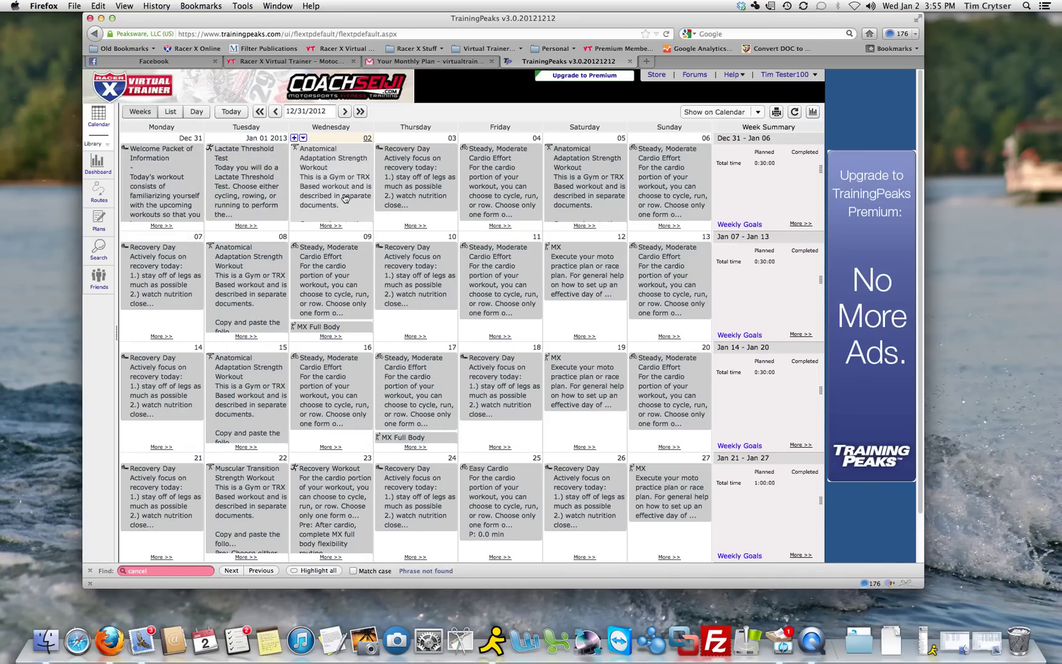
left_click(783, 75)
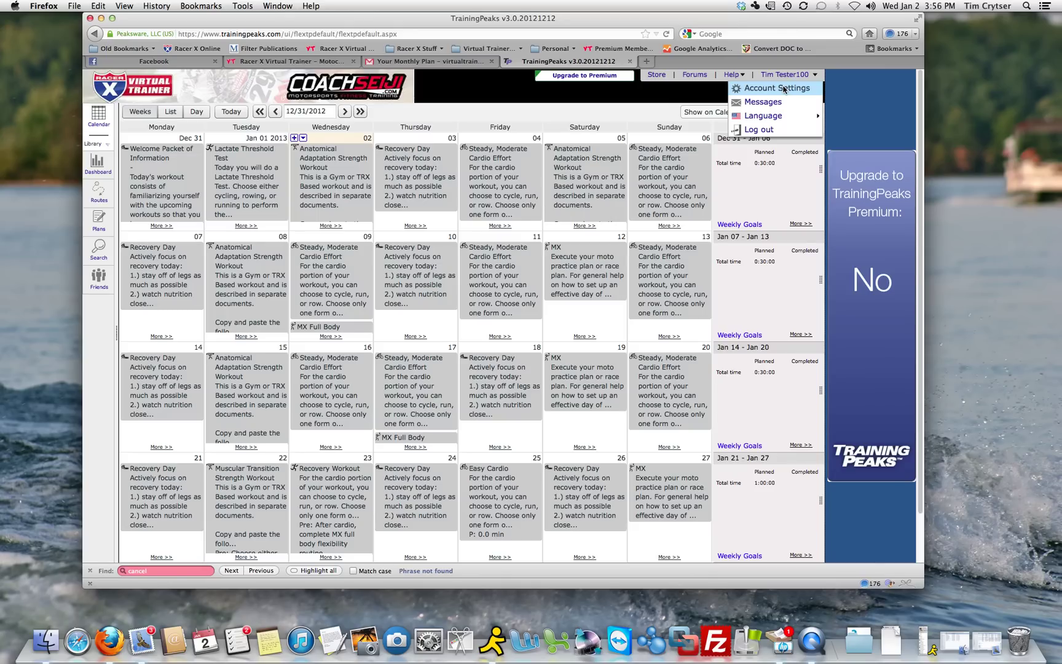
Check Show Colorized Workouts under Account Settings > Calendar & Layout and save with OK
left_click(777, 89)
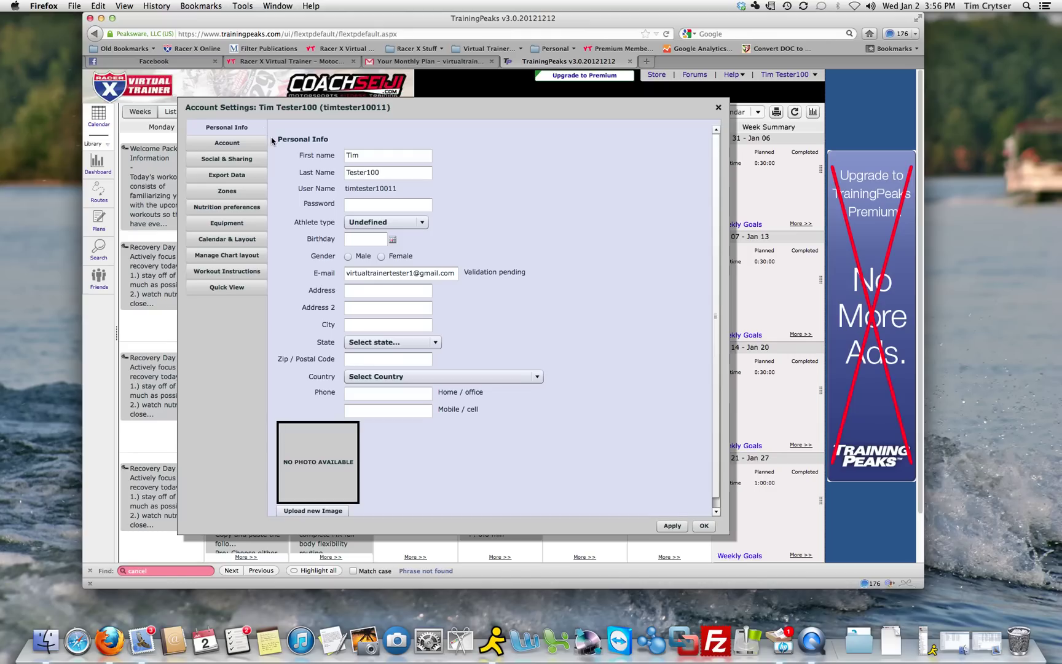
left_click(225, 240)
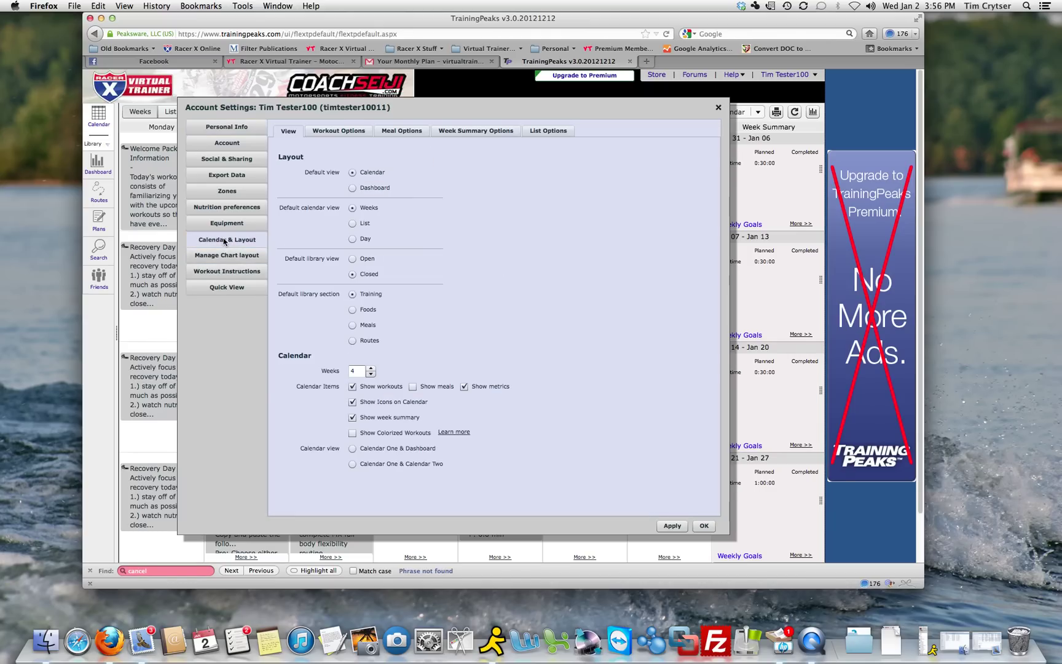
left_click(352, 434)
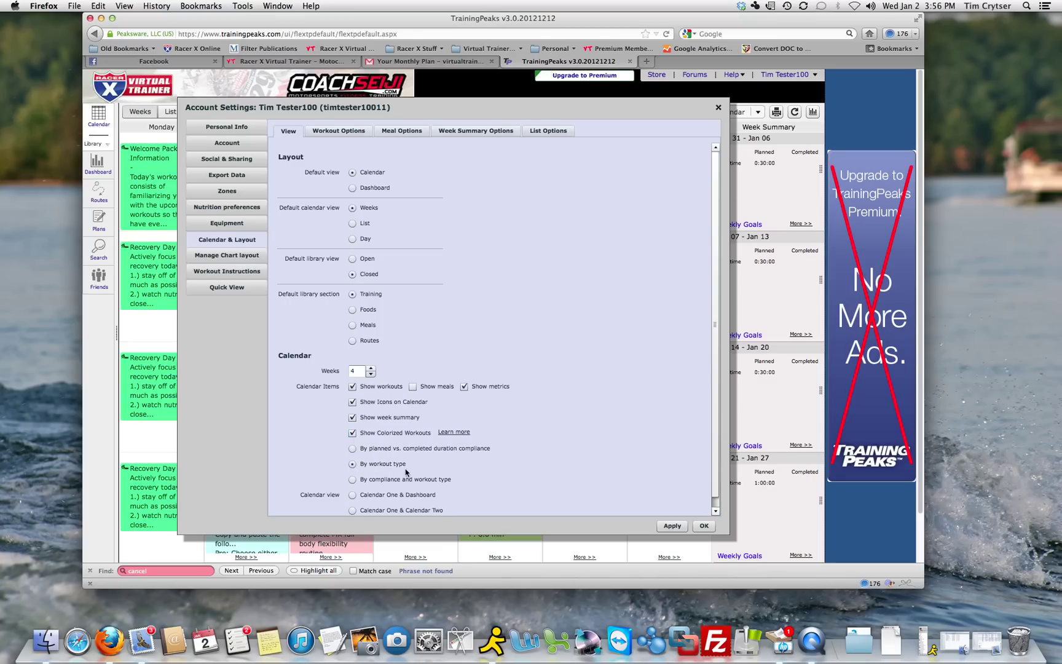
left_click(703, 527)
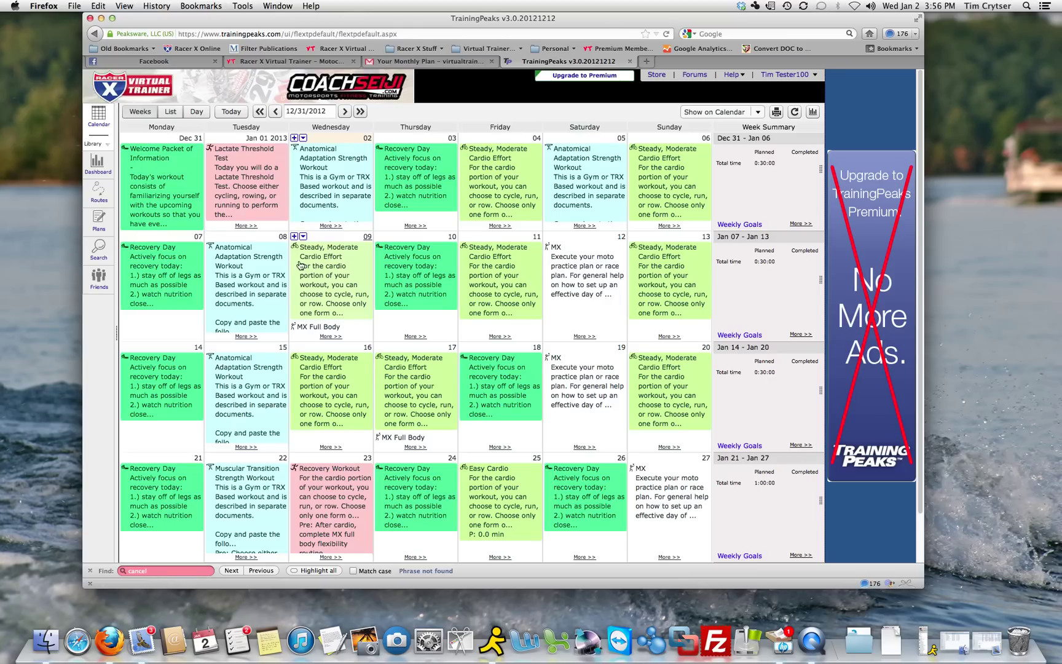
left_click(164, 184)
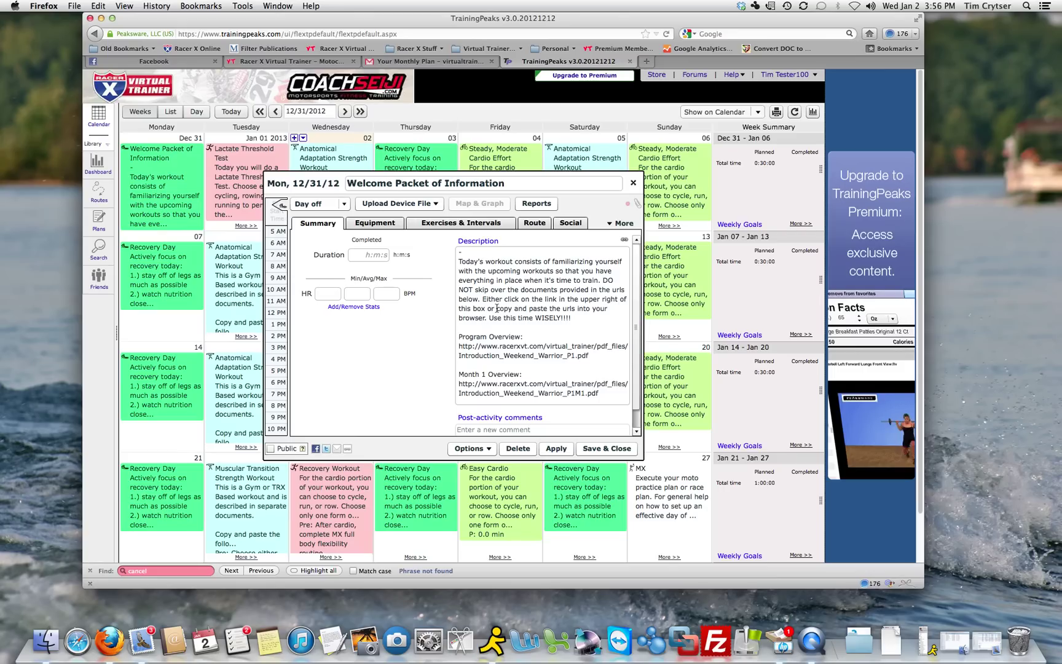
left_click_drag(497, 308, 590, 355)
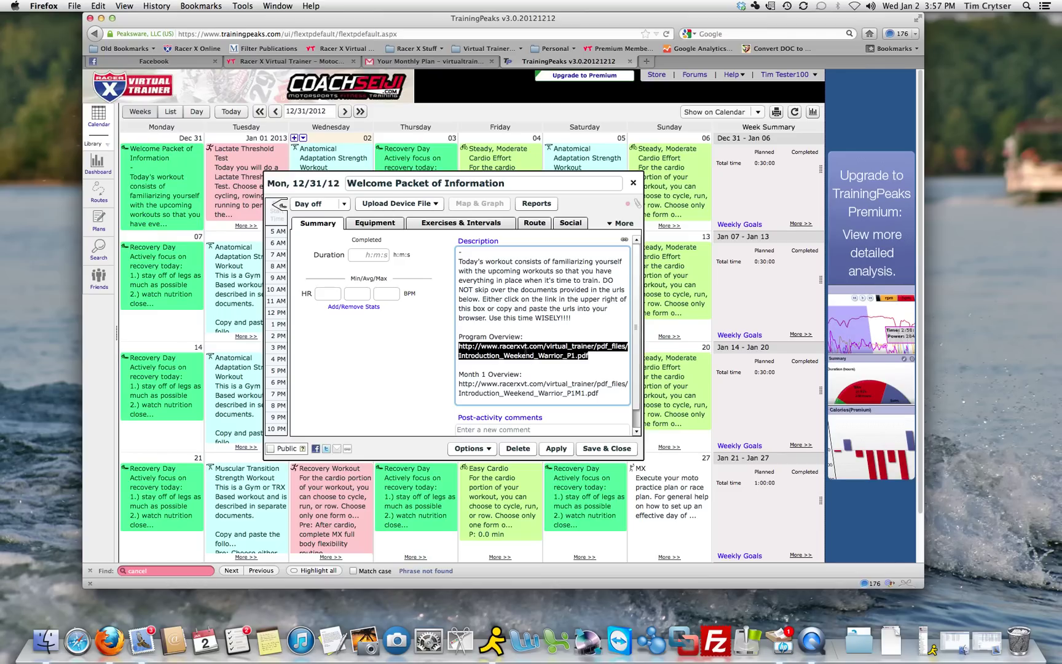
left_click(535, 355)
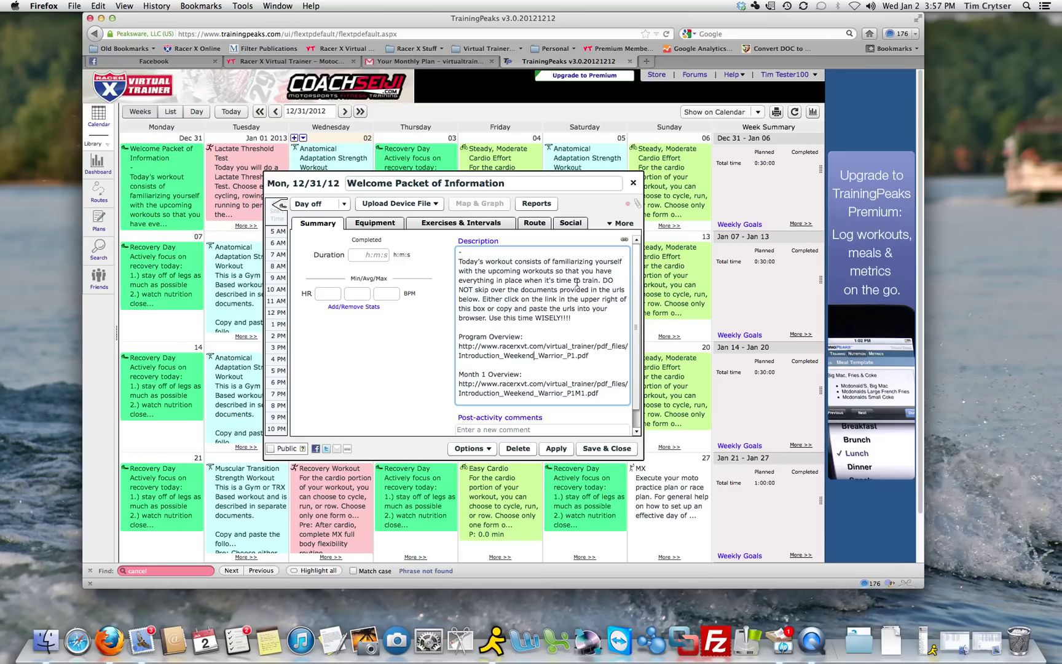
left_click(625, 241)
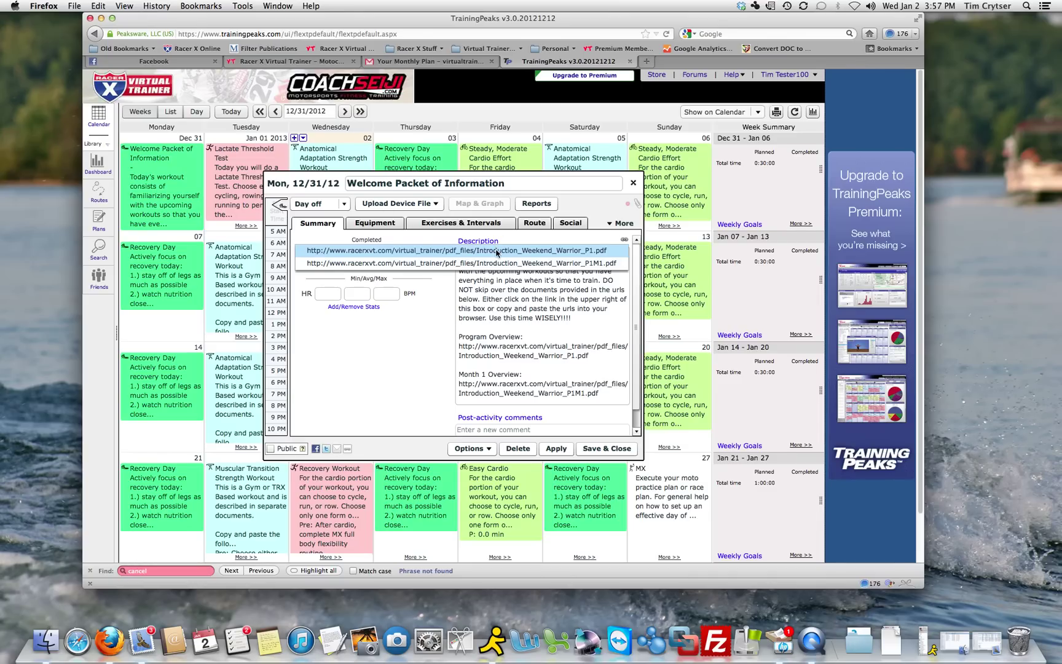
left_click(633, 182)
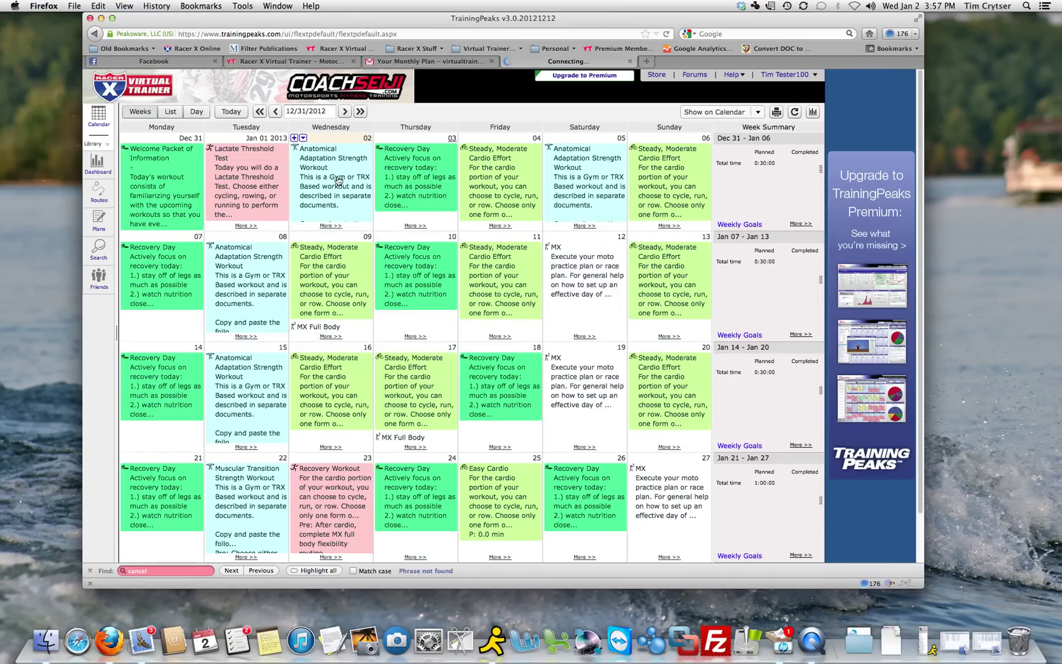
Open the Jan 02 Anatomical Adaptation Strength Workout and inspect its description links
left_click(323, 179)
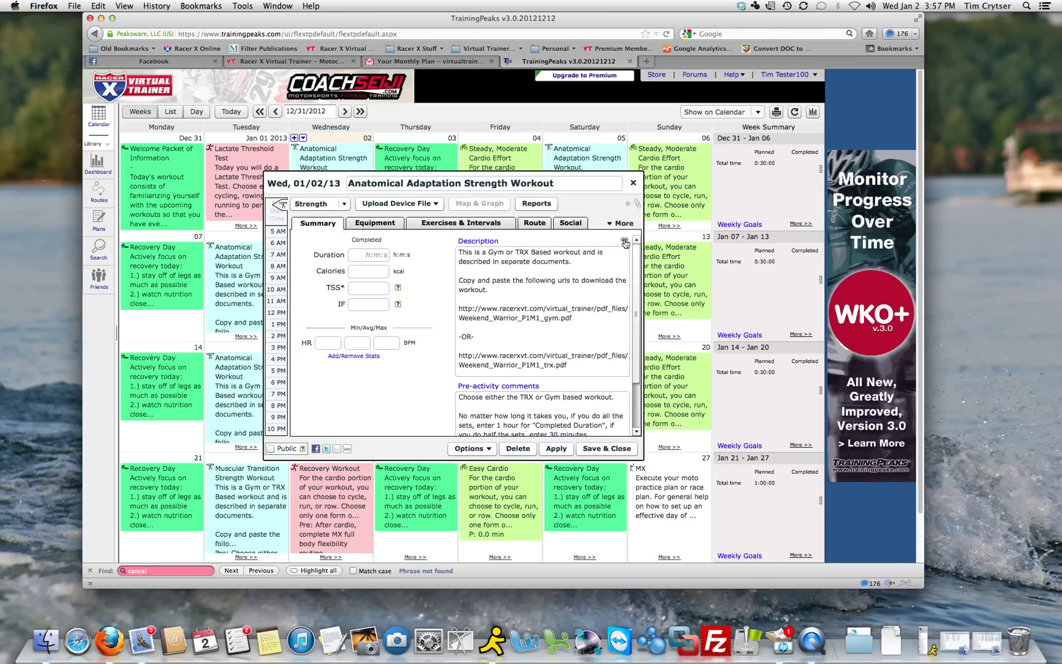
mouse_move(624, 240)
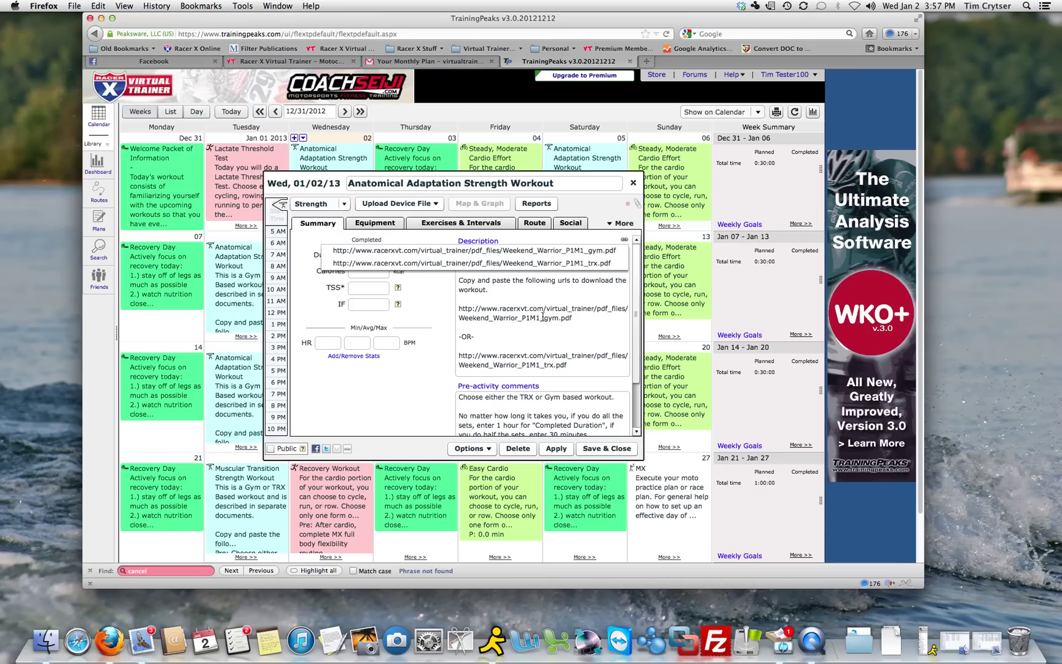
left_click(543, 319)
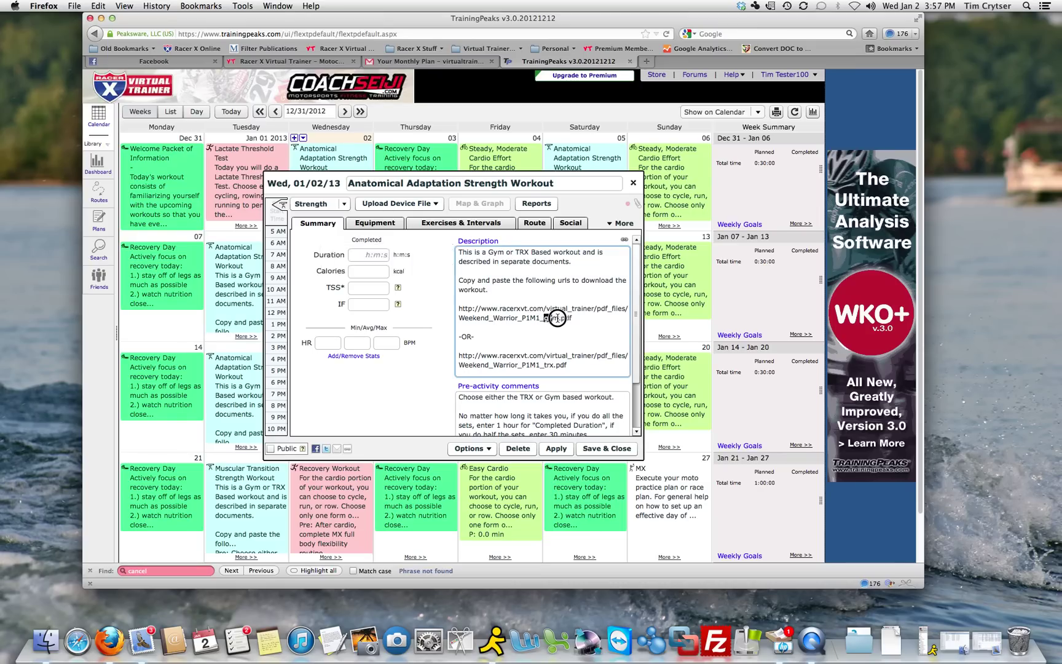
Open the Weekend_Warrior_P1M1_gym.pdf link from the description's link list
double_click(557, 319)
double_click(547, 365)
left_click(624, 240)
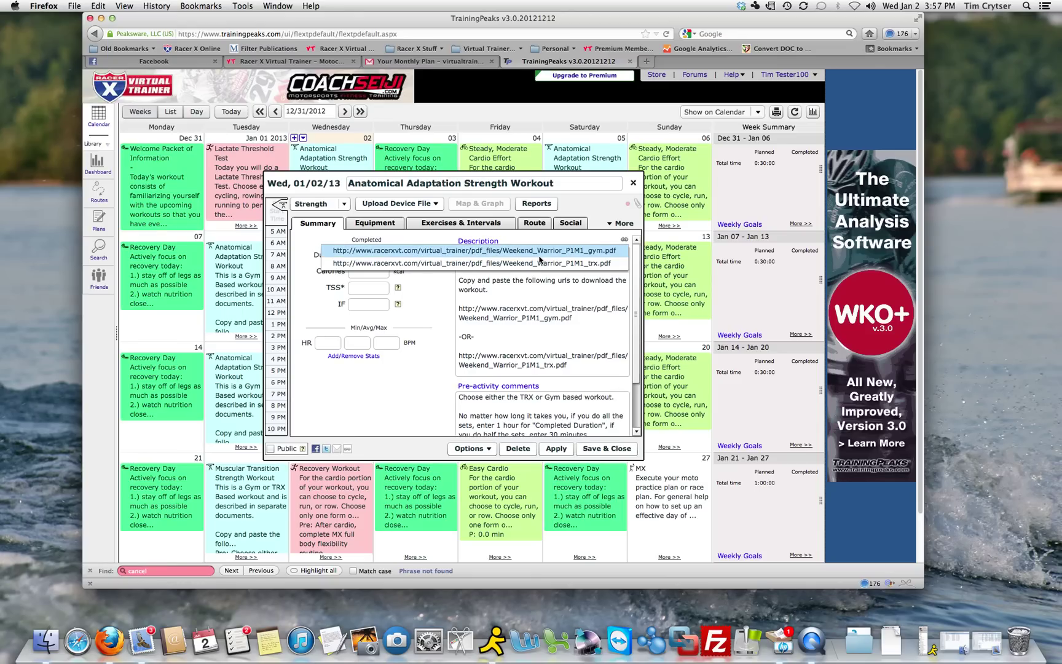
left_click(437, 252)
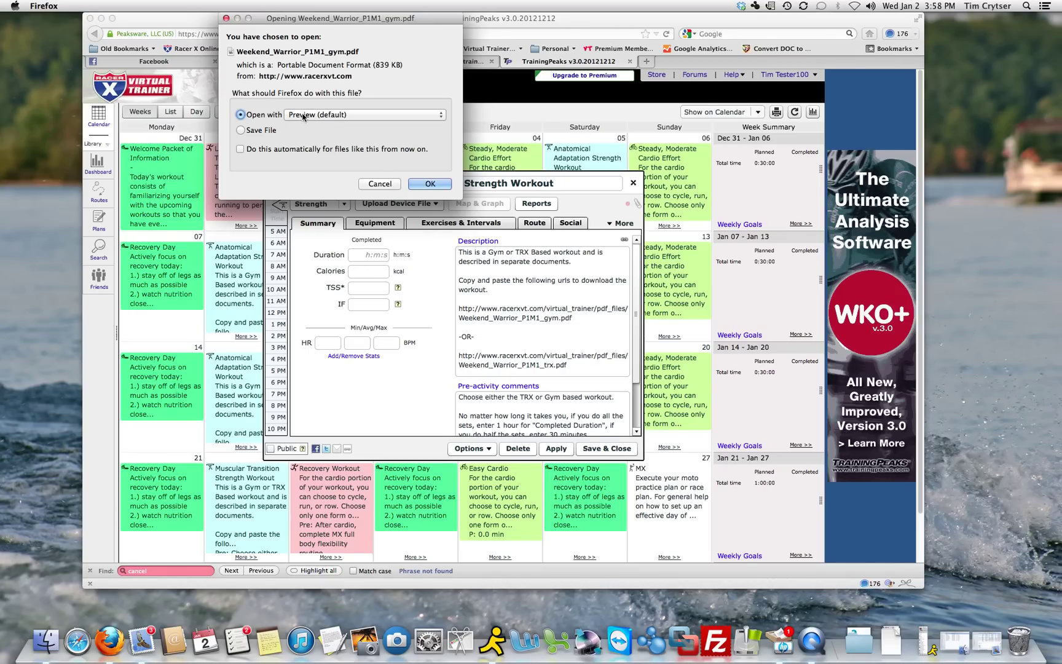
Choose Open with Preview for Weekend_Warrior_P1M1_gym.pdf and confirm with OK
left_click(241, 131)
left_click(240, 115)
left_click(431, 184)
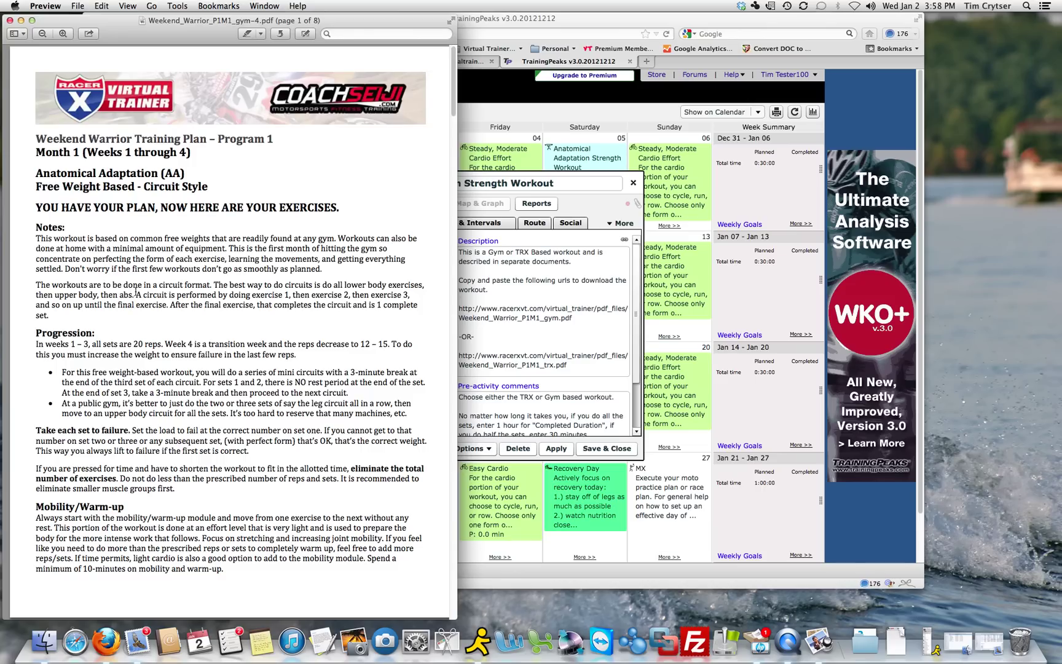
Read through the Weekend Warrior gym plan and exercise pages, then close the PDF
scroll(135, 292, "down", 4)
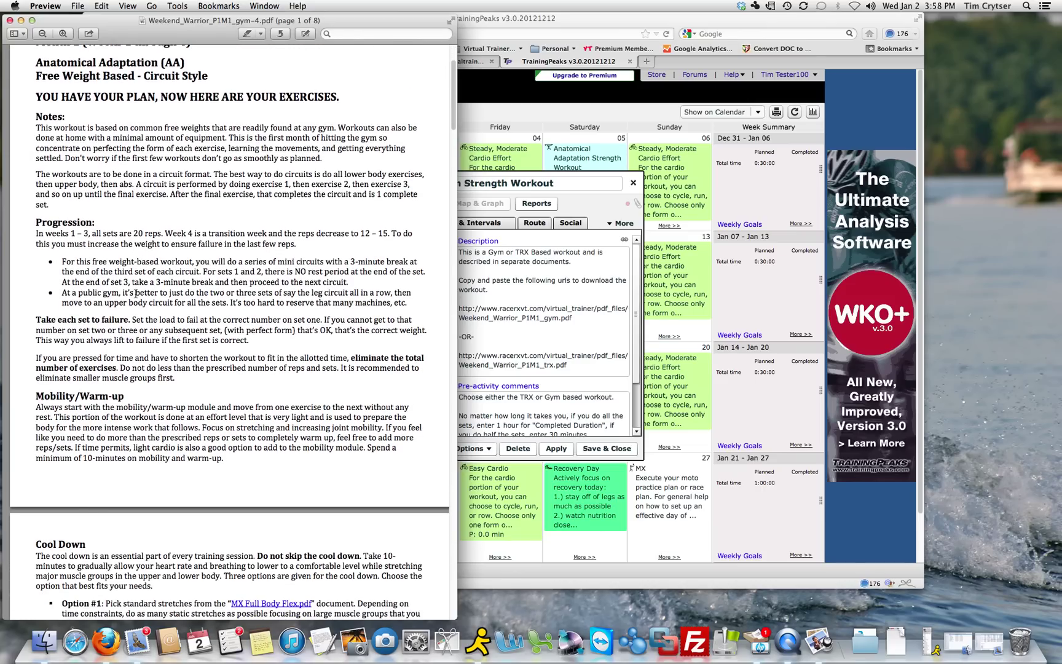
scroll(136, 293, "down", 10)
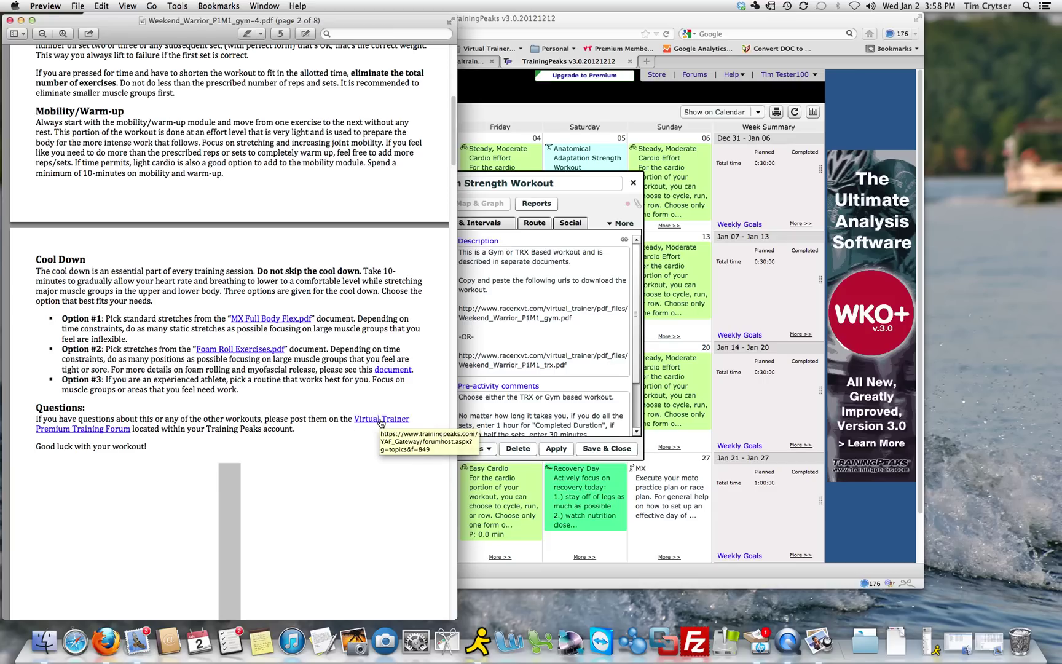
scroll(286, 409, "down", 5)
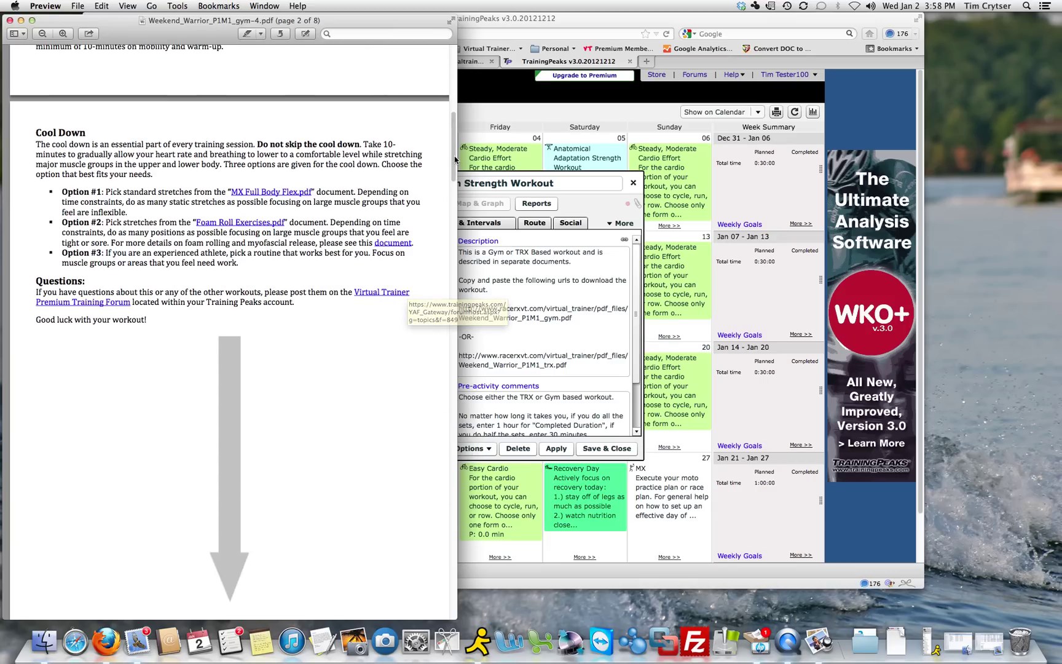
left_click_drag(453, 162, 458, 230)
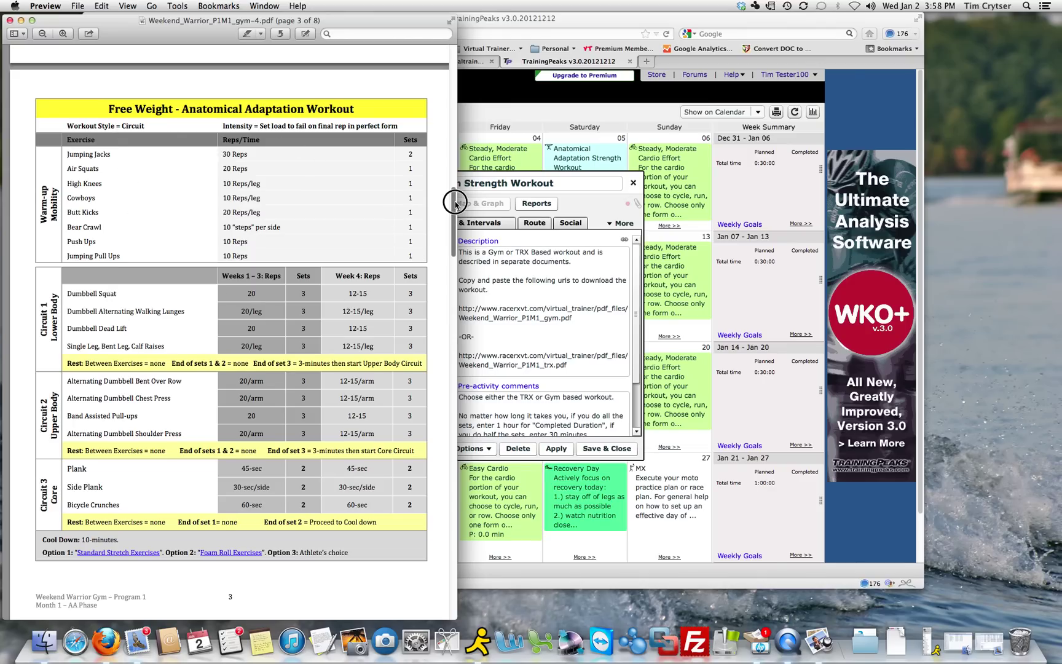
left_click_drag(454, 203, 451, 474)
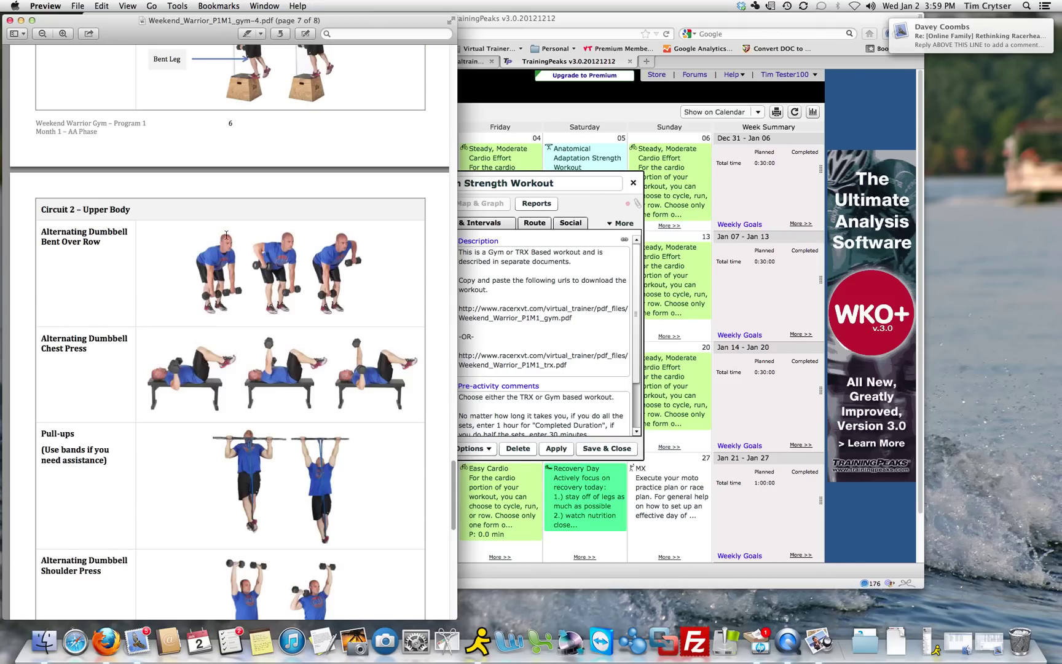
left_click(10, 20)
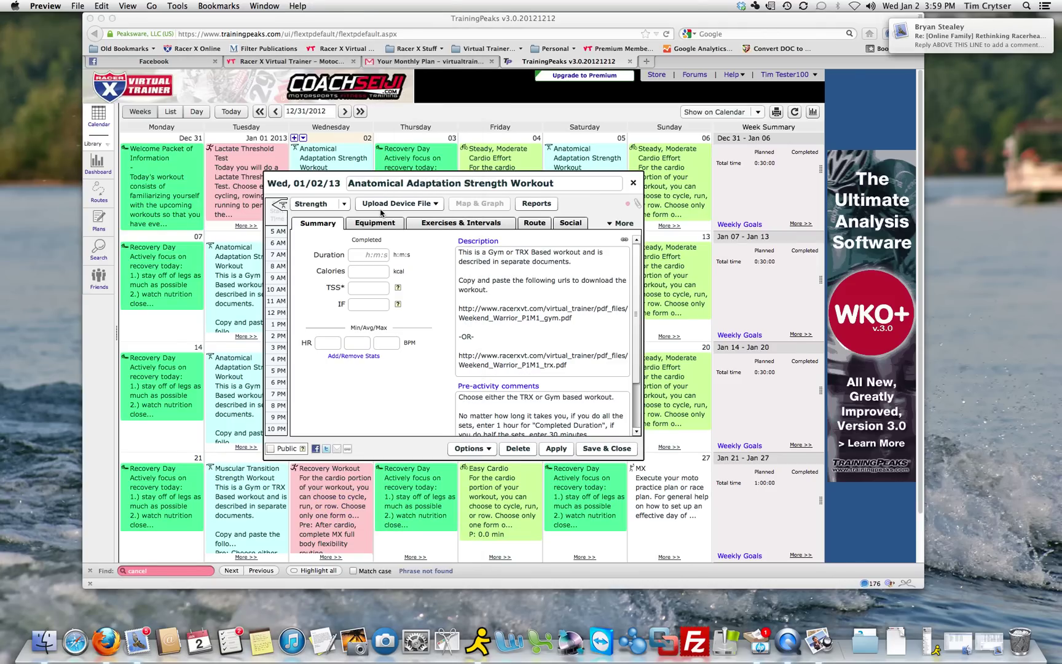
Close the strength workout details, then review and close Friday's Steady, Moderate Cardio Effort workout
left_click(633, 186)
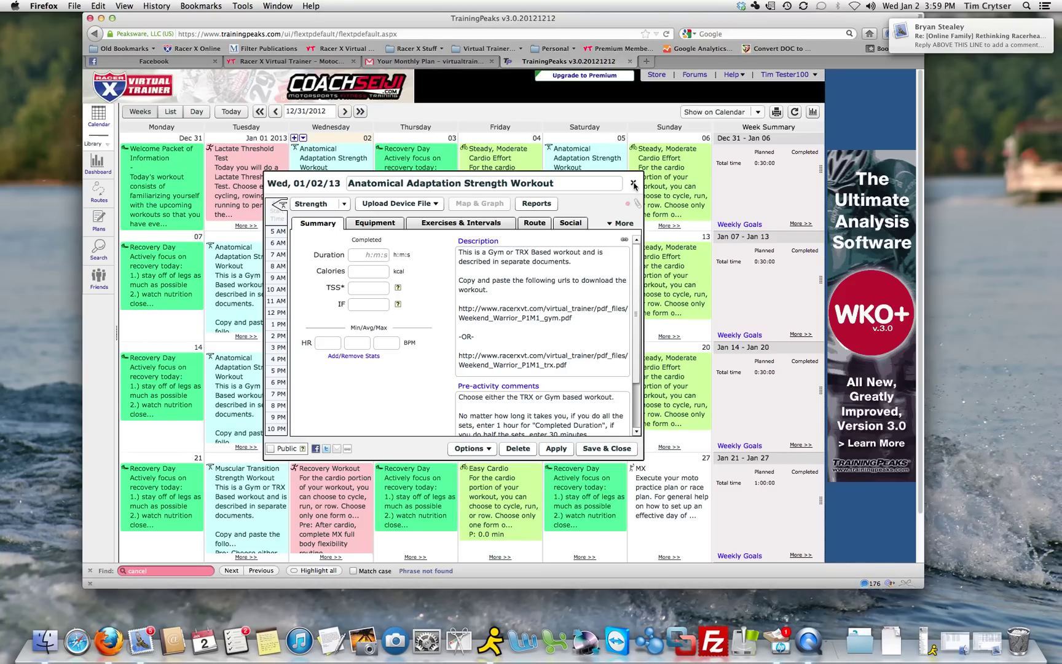
left_click(633, 186)
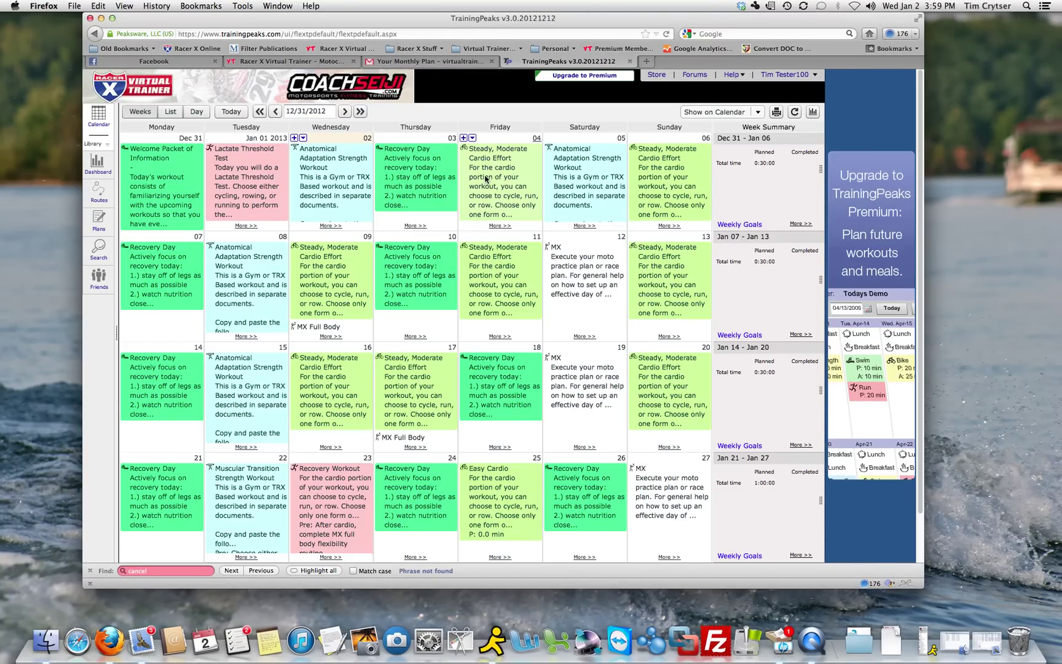
left_click(486, 179)
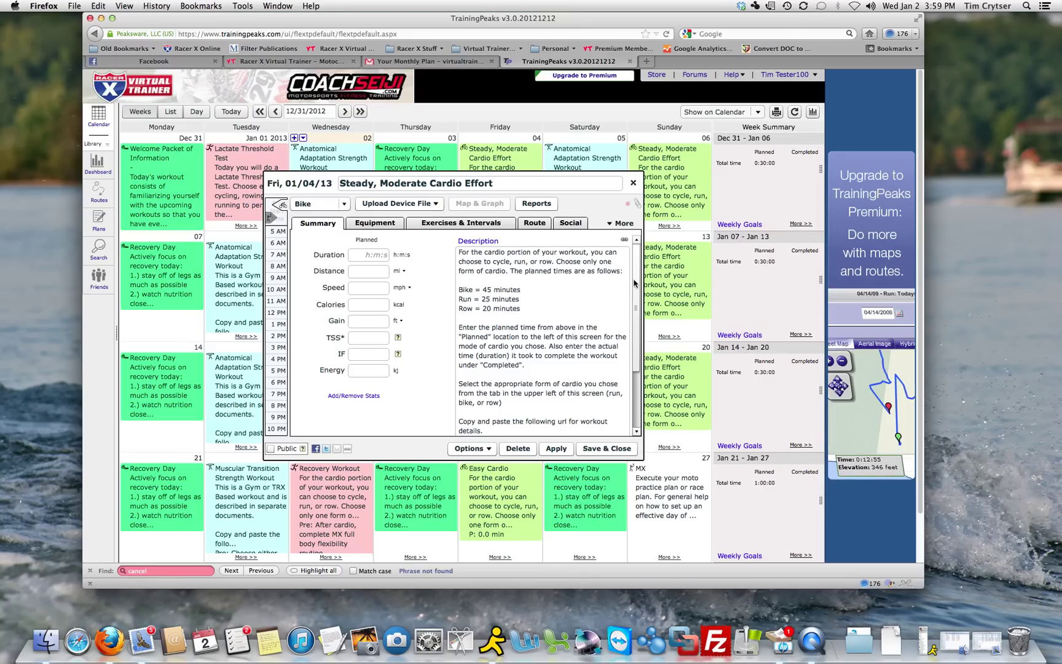
left_click_drag(635, 283, 633, 444)
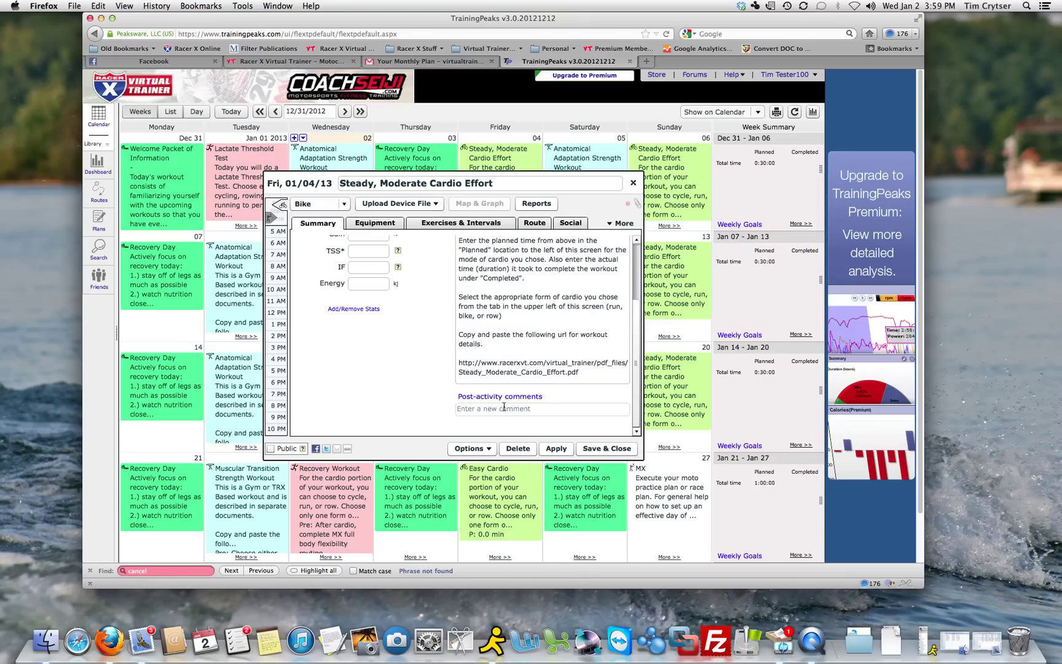
left_click(633, 183)
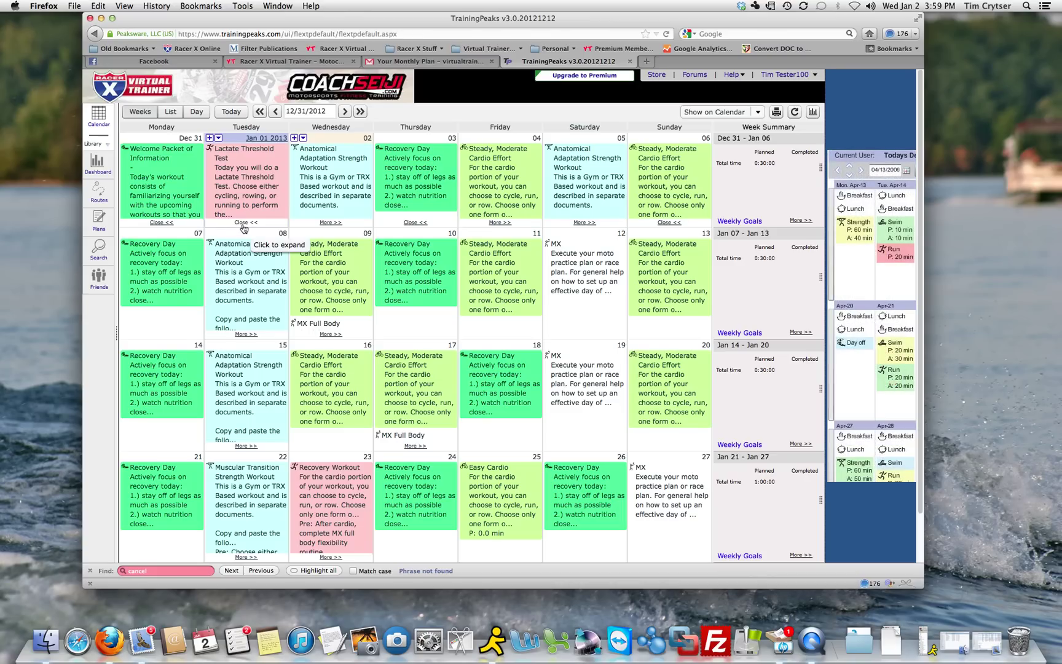
Expand the first week's entries to show Friday's flexibility routine, then open the TrainingPeaks forums
left_click(243, 228)
left_click(331, 223)
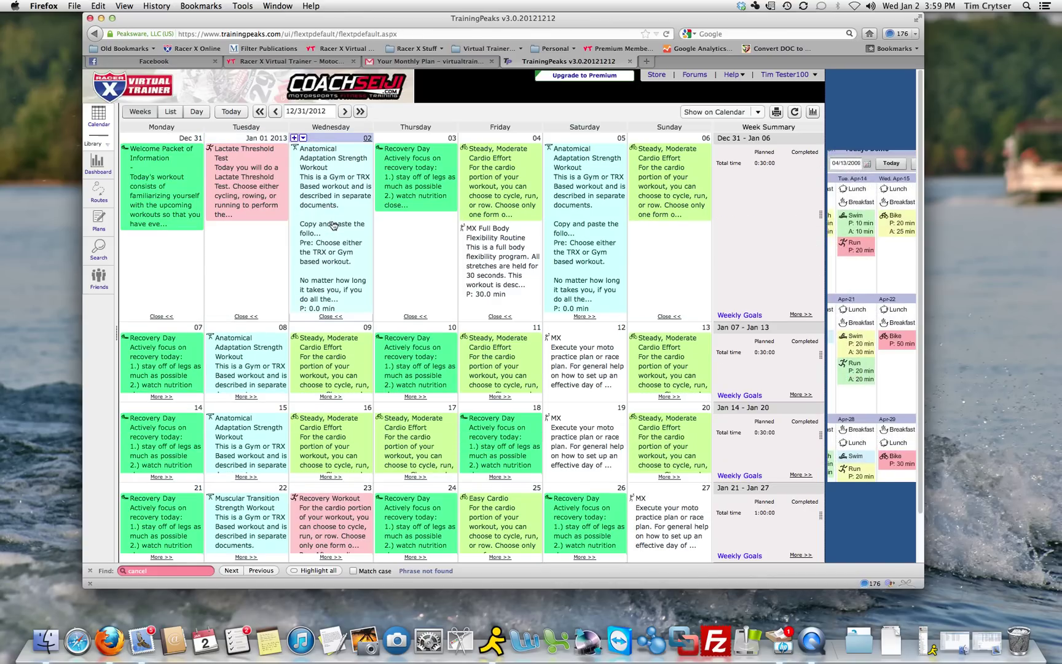
left_click(331, 317)
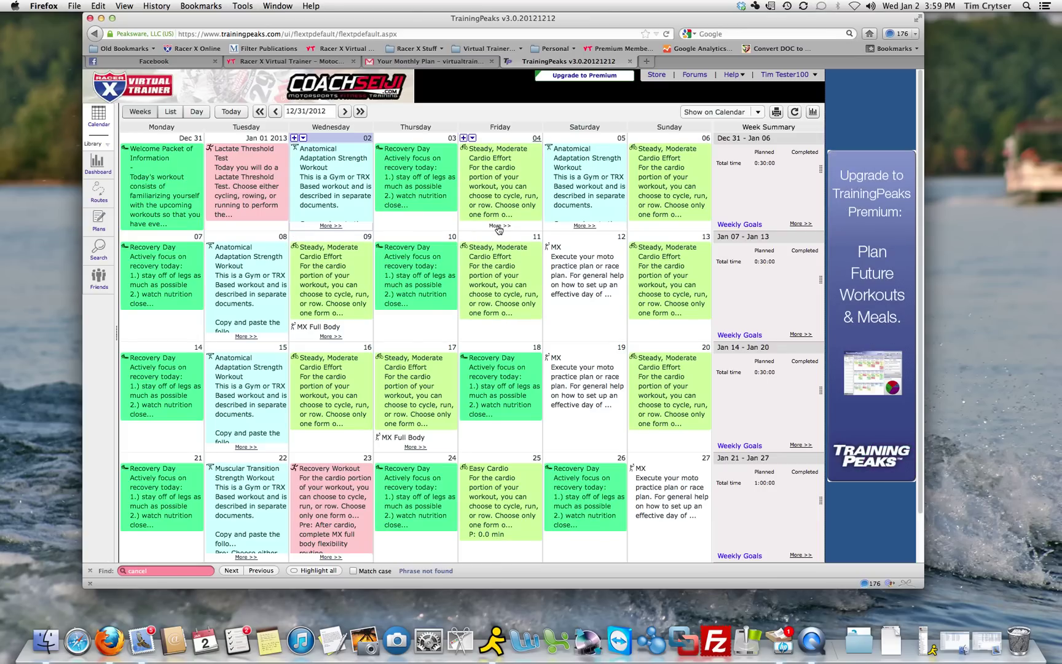
left_click(499, 227)
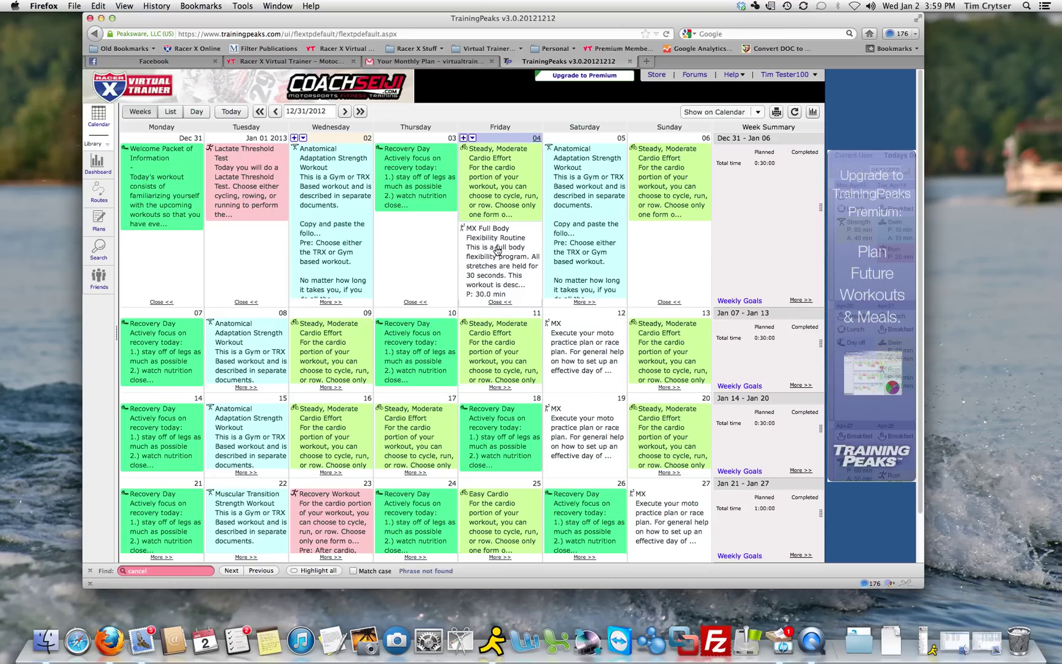
left_click(695, 75)
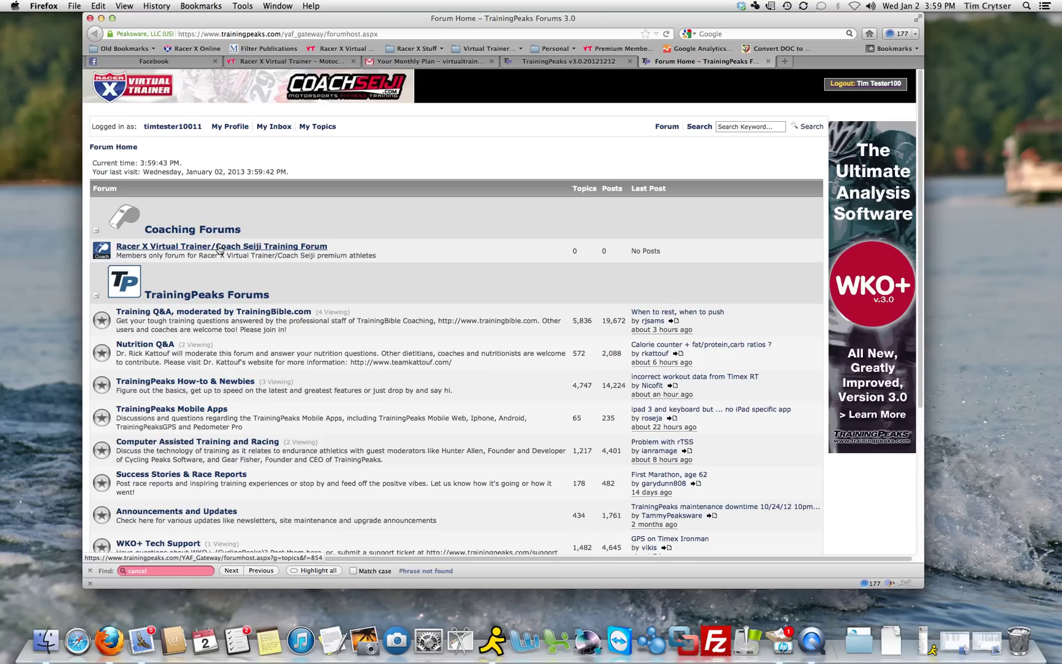
left_click(768, 62)
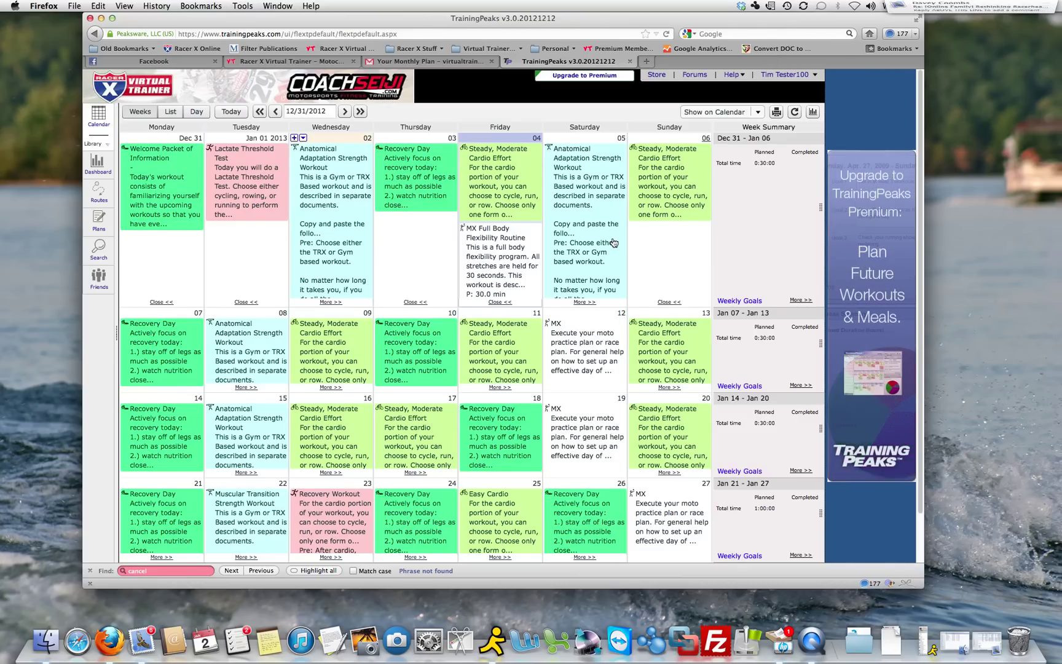